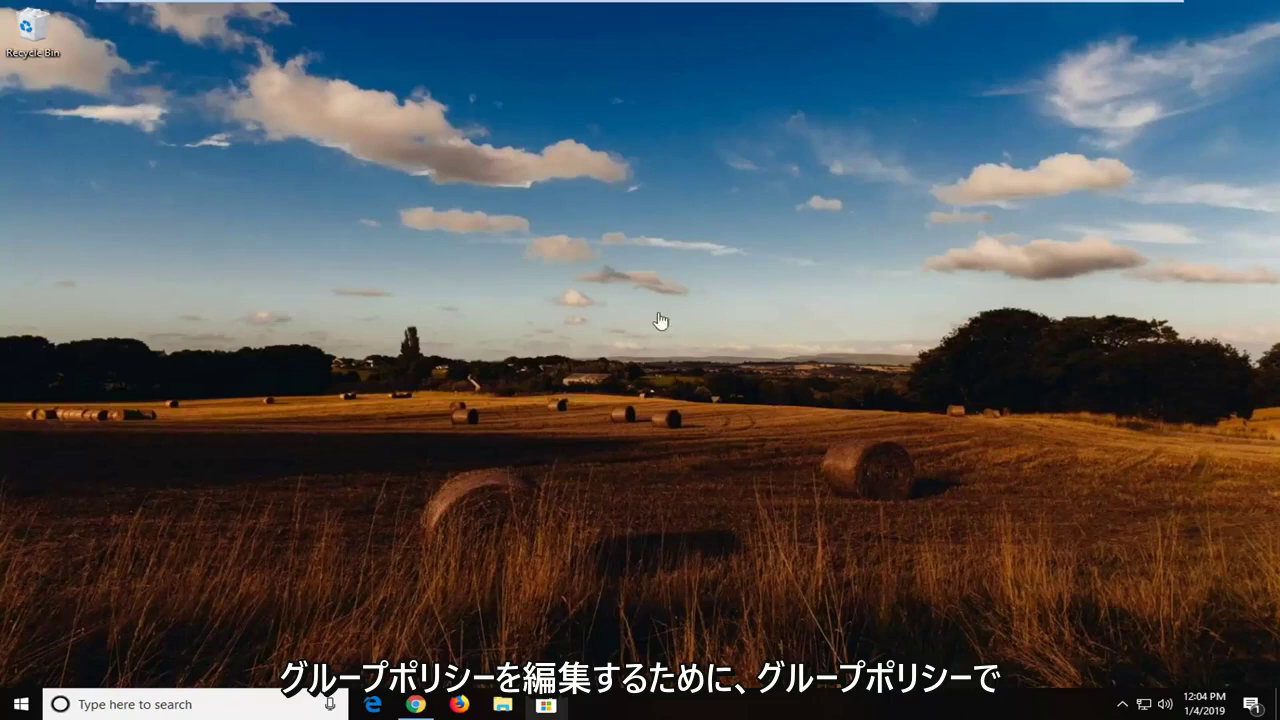
# Search Windows for "group policy", open the Local Group Policy Editor and widen its tree pane to show the full folder names
pyautogui.click(20, 704)
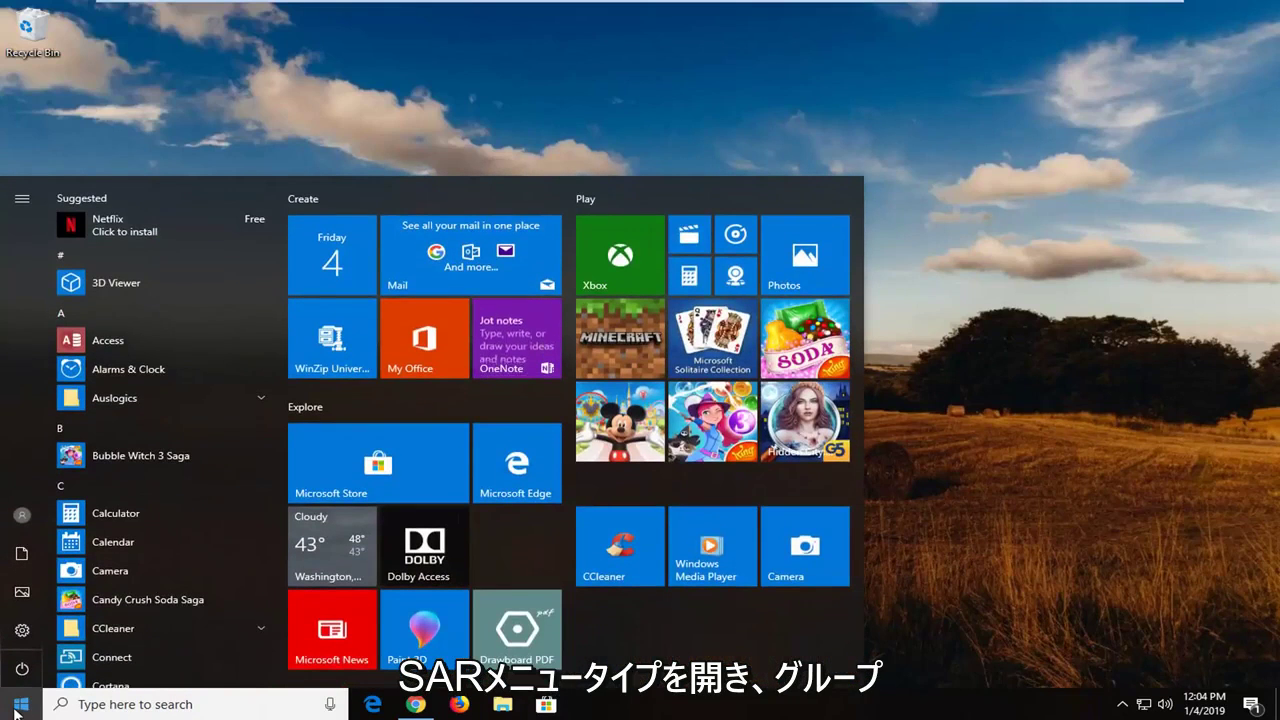
pyautogui.write('group')
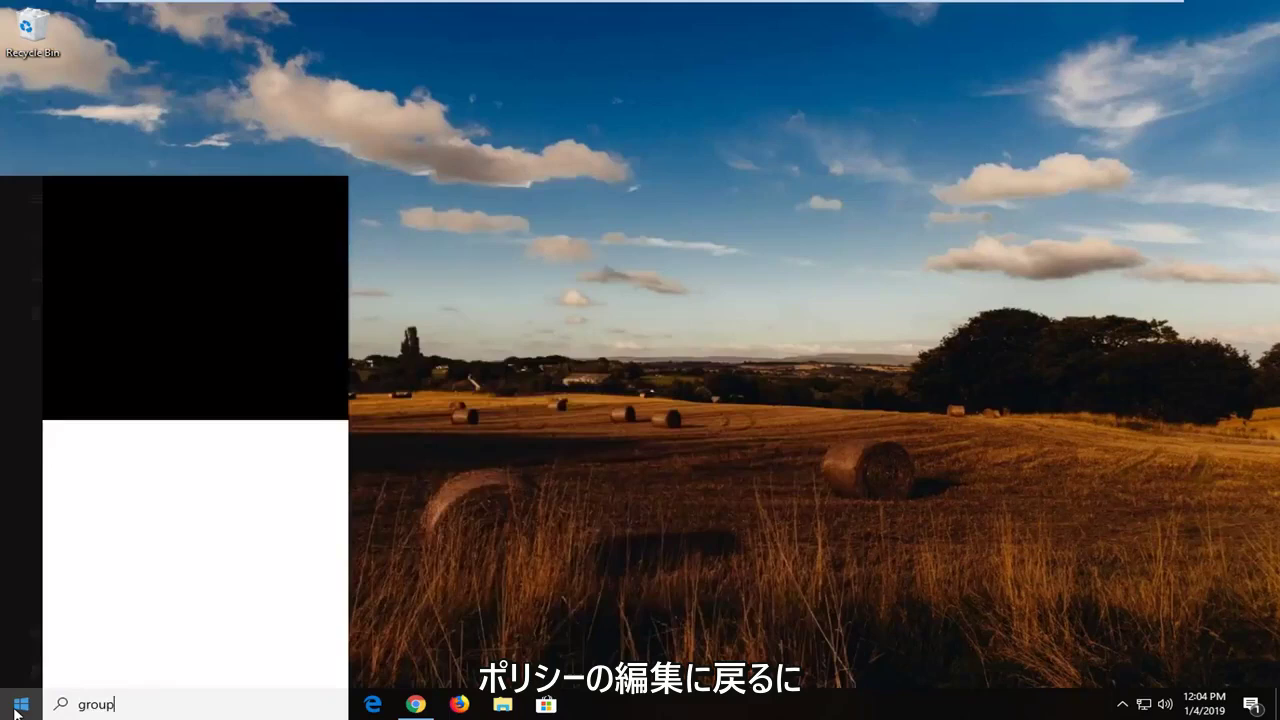
pyautogui.write(' policy')
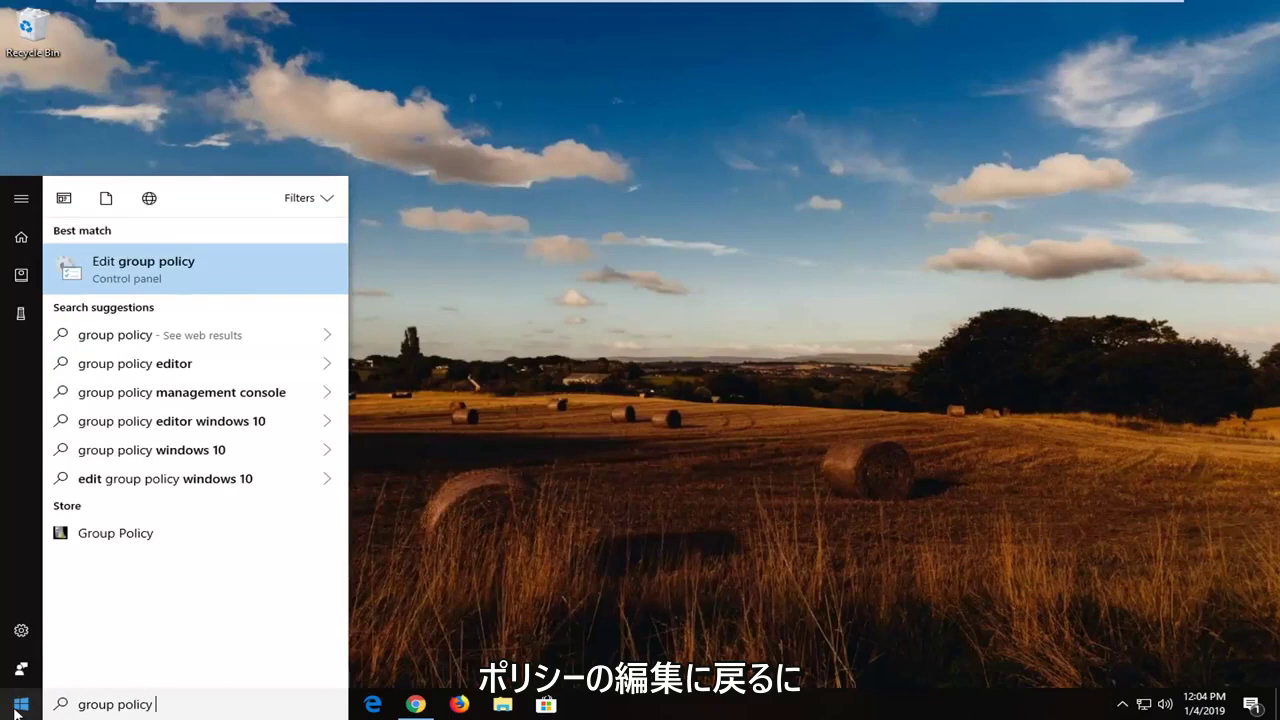
pyautogui.click(150, 268)
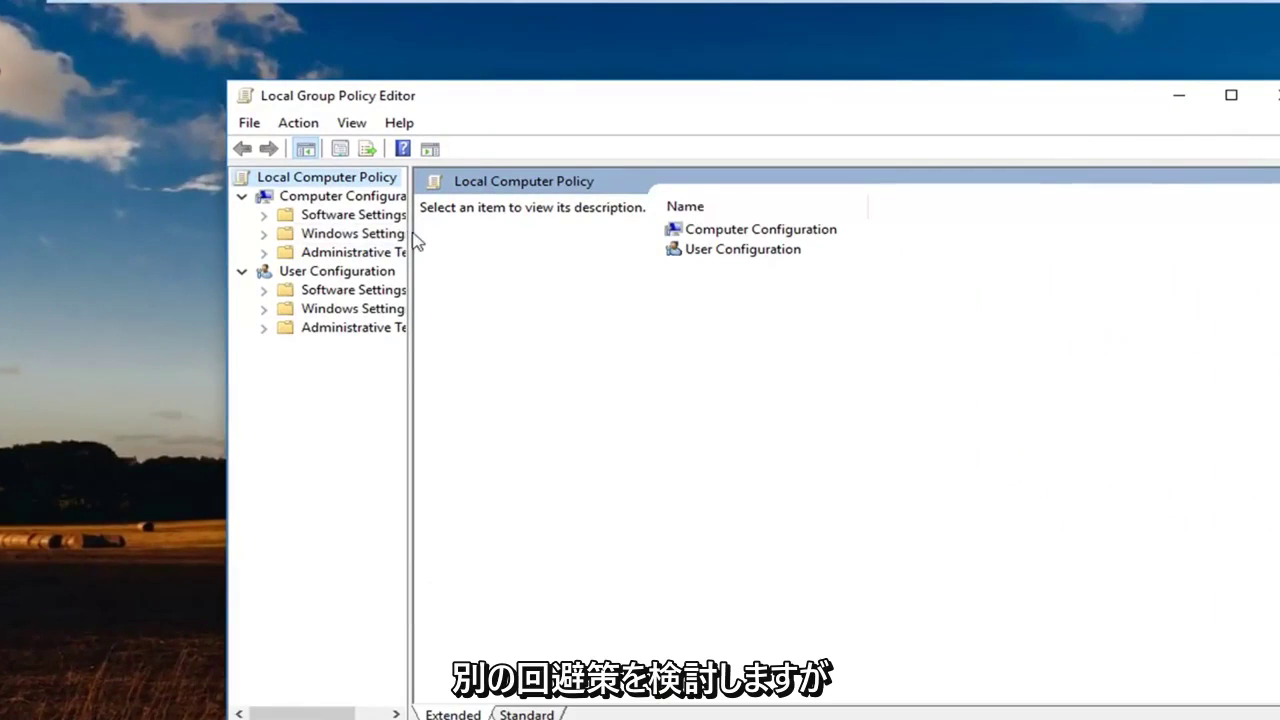
pyautogui.moveTo(413, 232); pyautogui.dragTo(529, 234)
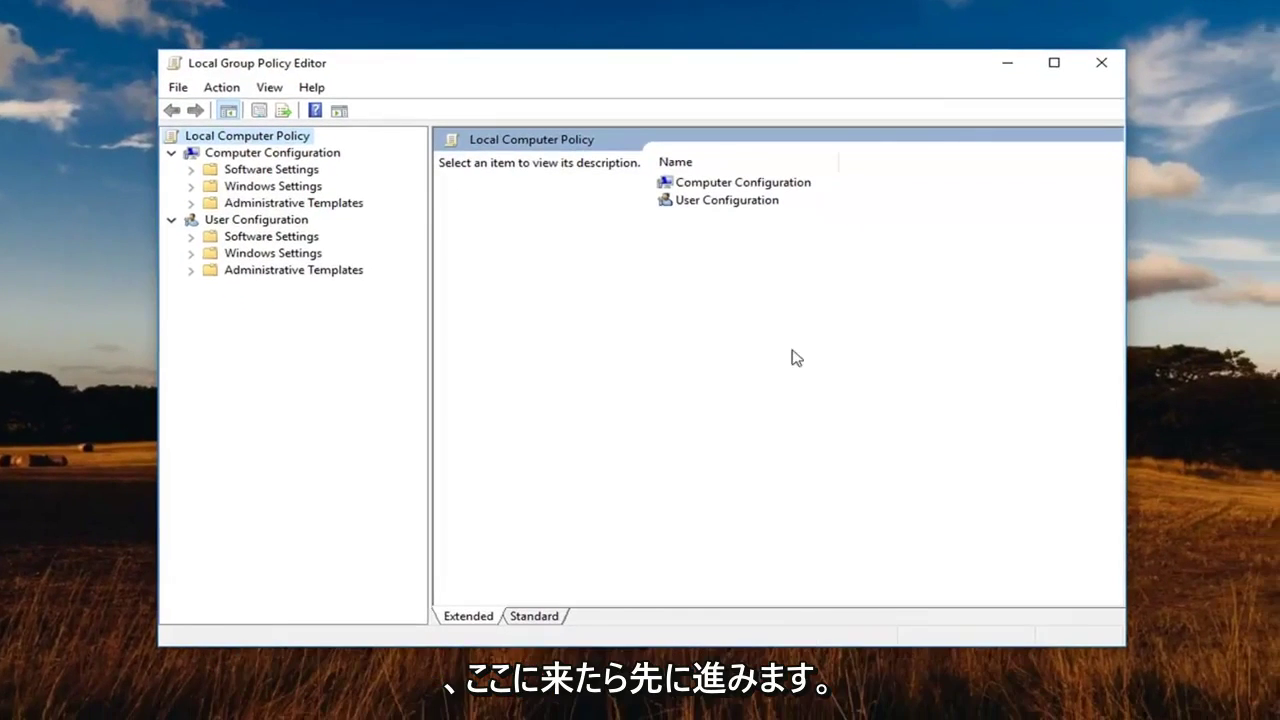
# Expand Administrative Templates under Computer Configuration and collapse the User Configuration branch
pyautogui.click(255, 152)
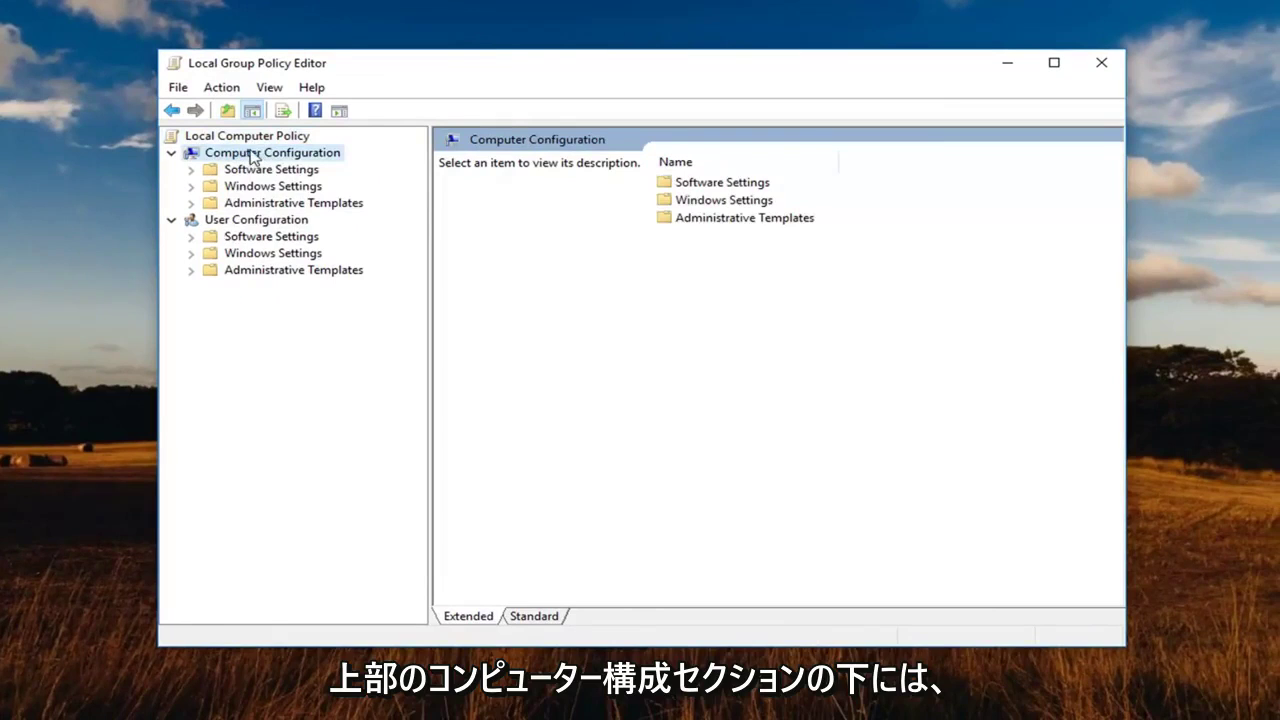
pyautogui.click(232, 220)
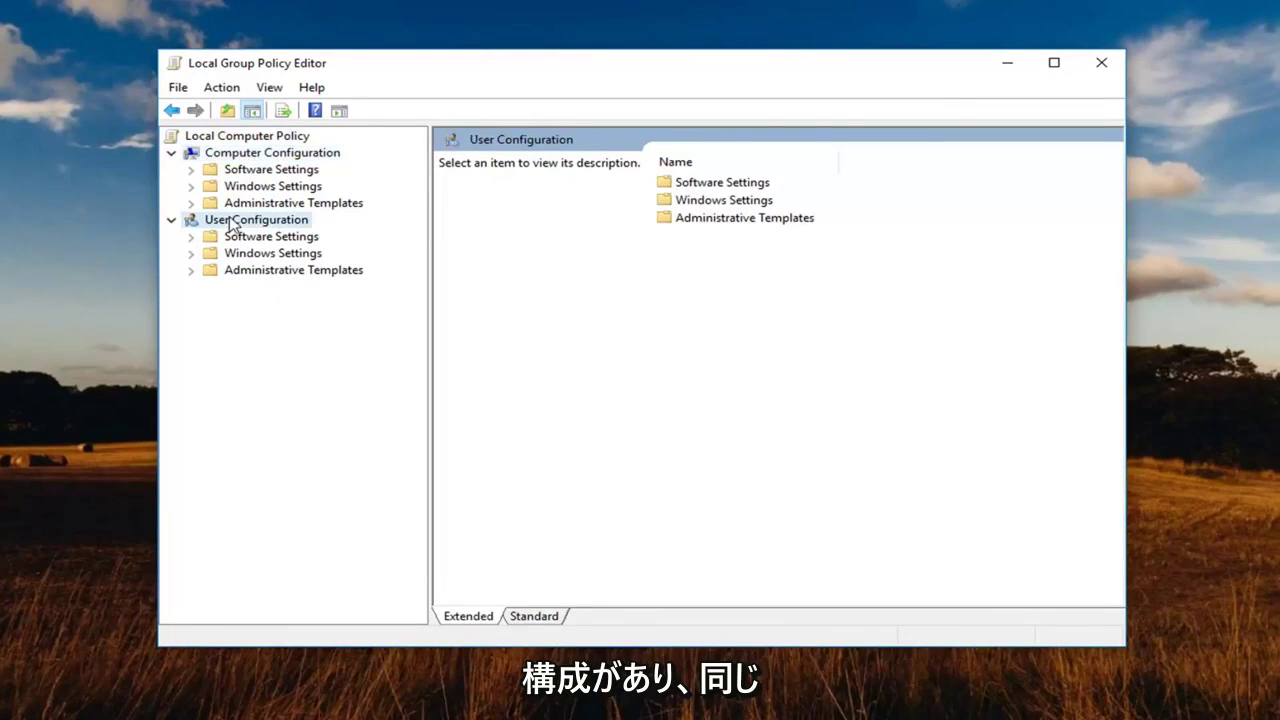
pyautogui.click(247, 271)
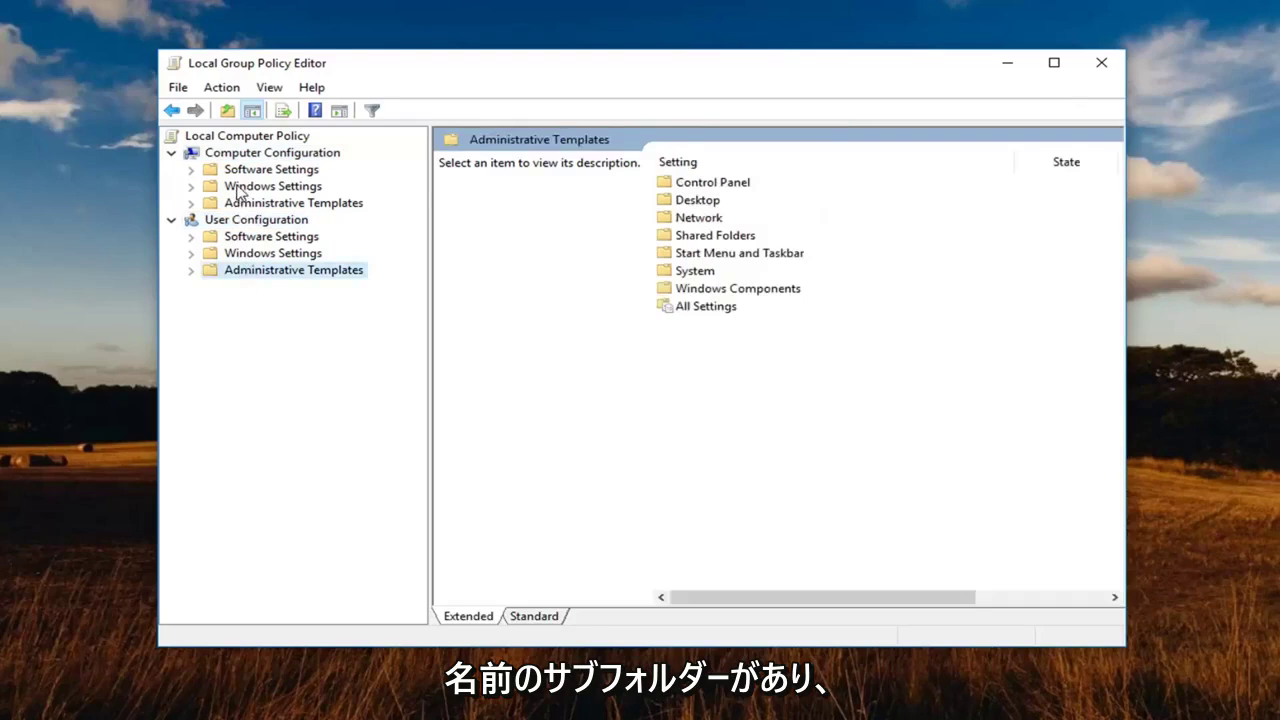
pyautogui.click(238, 172)
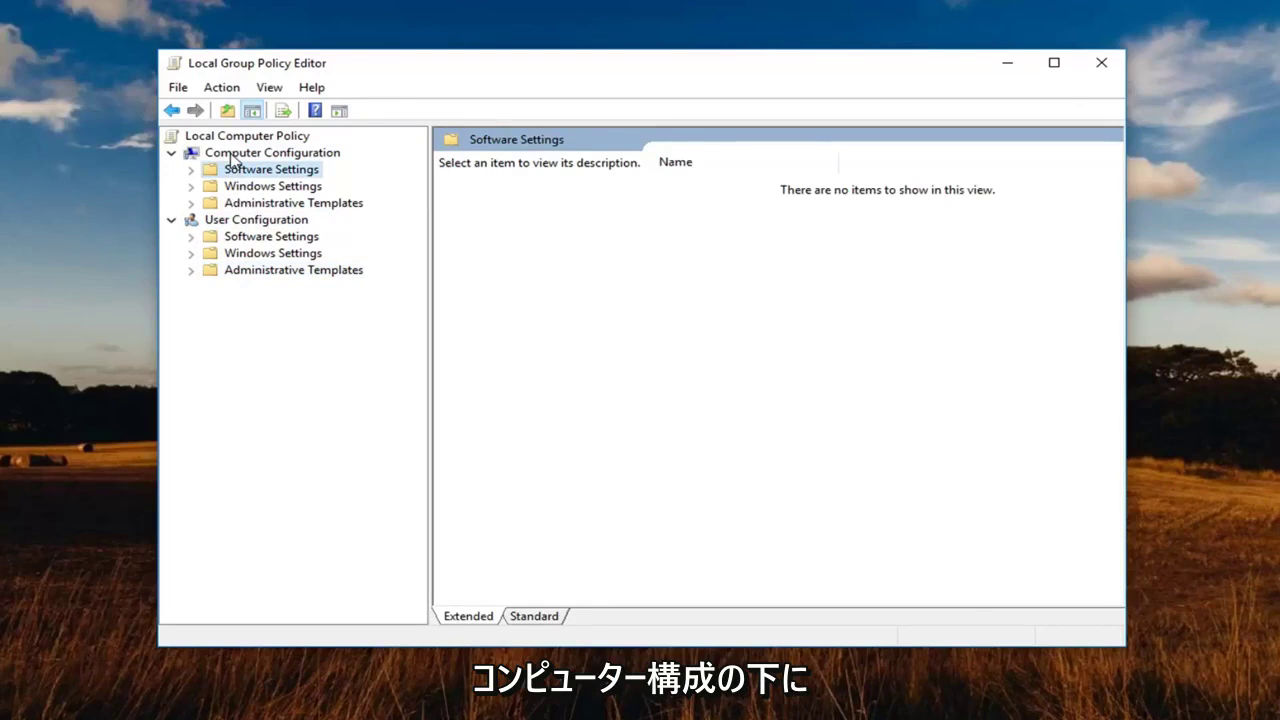
pyautogui.click(240, 205)
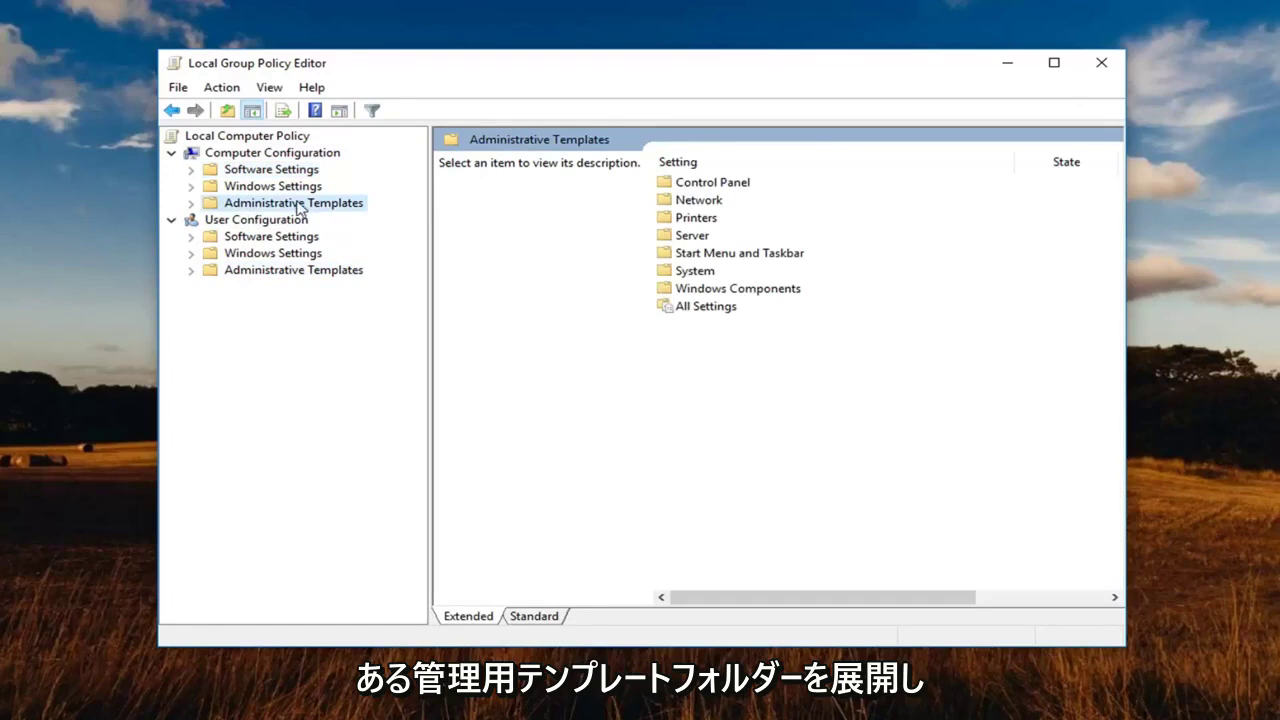
pyautogui.click(191, 204)
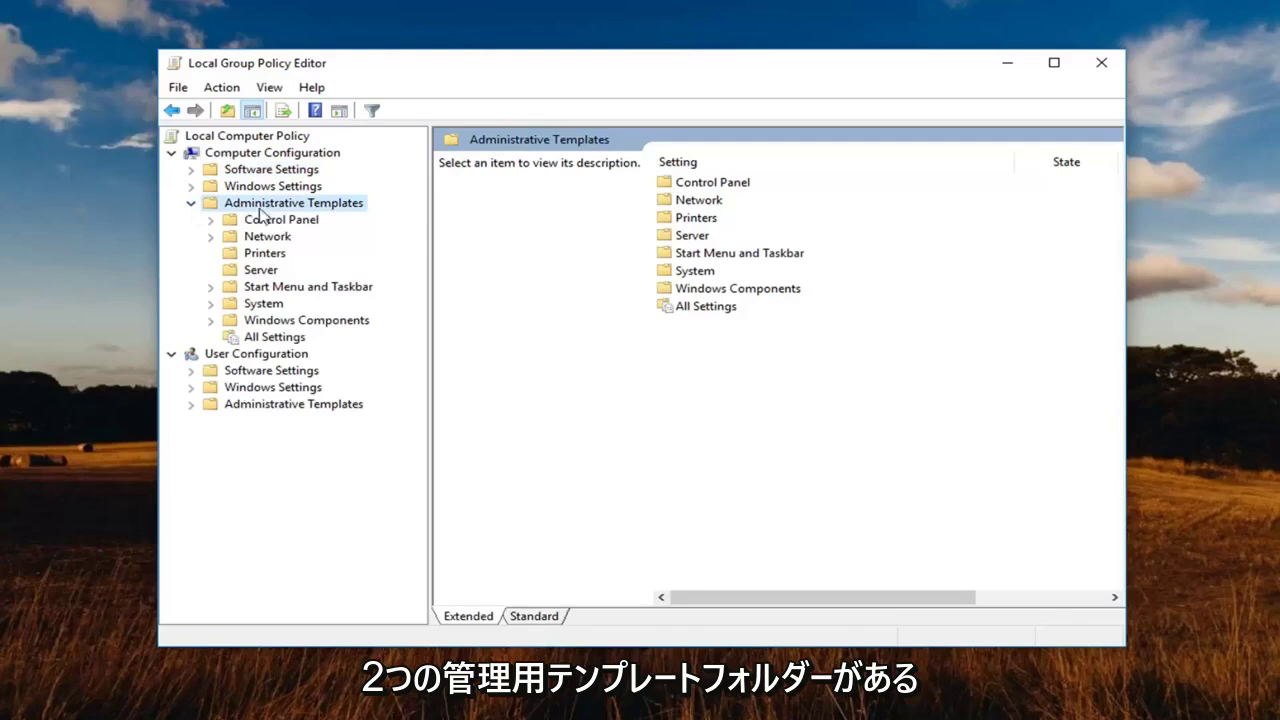
pyautogui.click(173, 355)
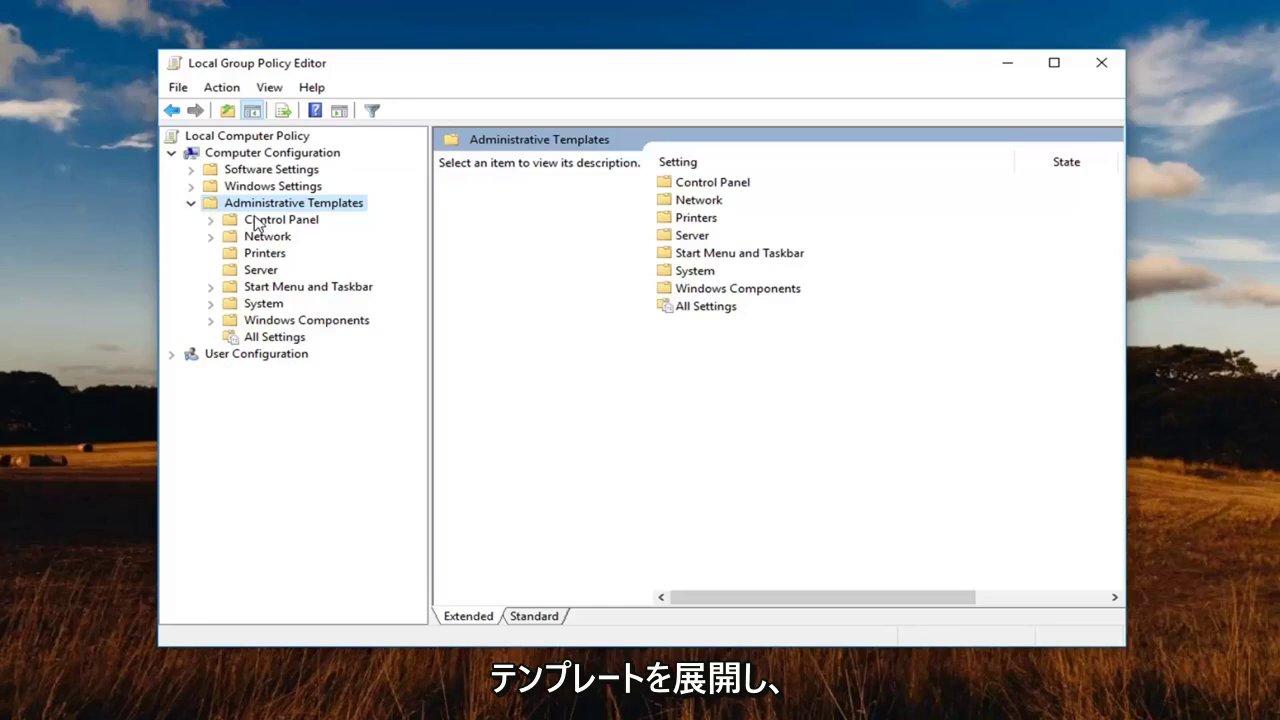
# Expand Windows Components under the computer's Administrative Templates and open the Windows Defender Antivirus folder
pyautogui.click(245, 322)
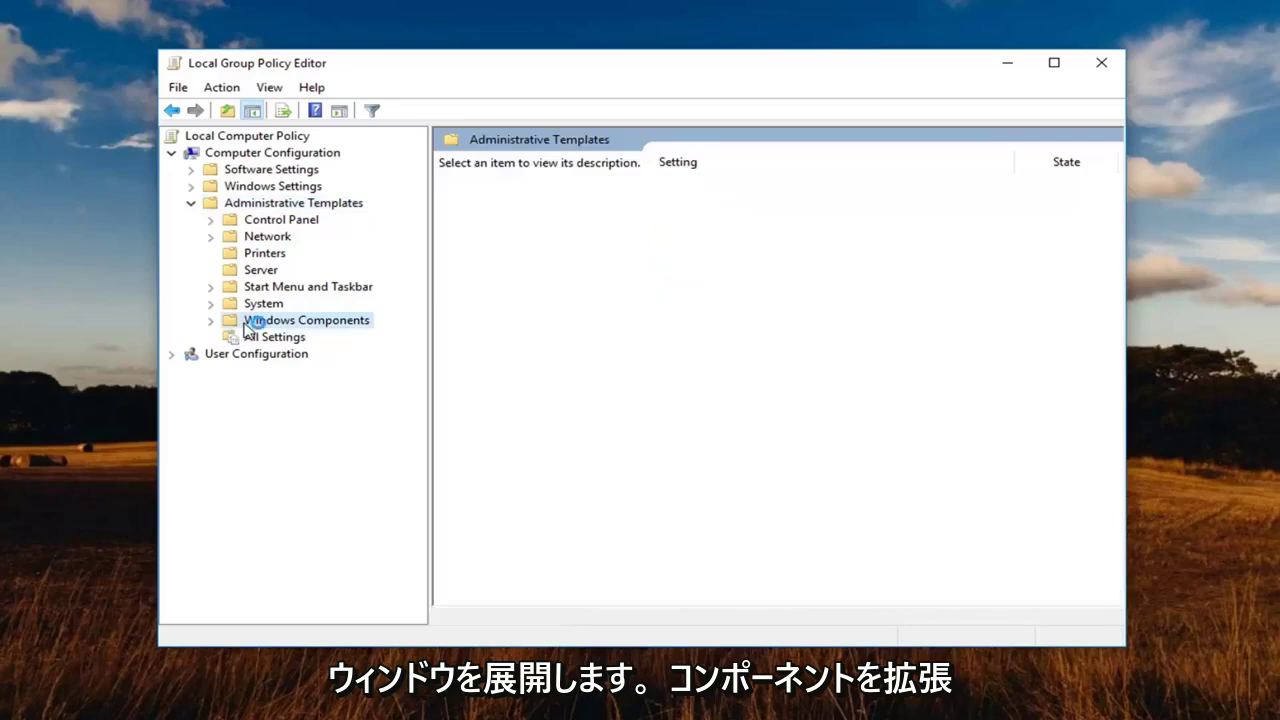
pyautogui.doubleClick(226, 322)
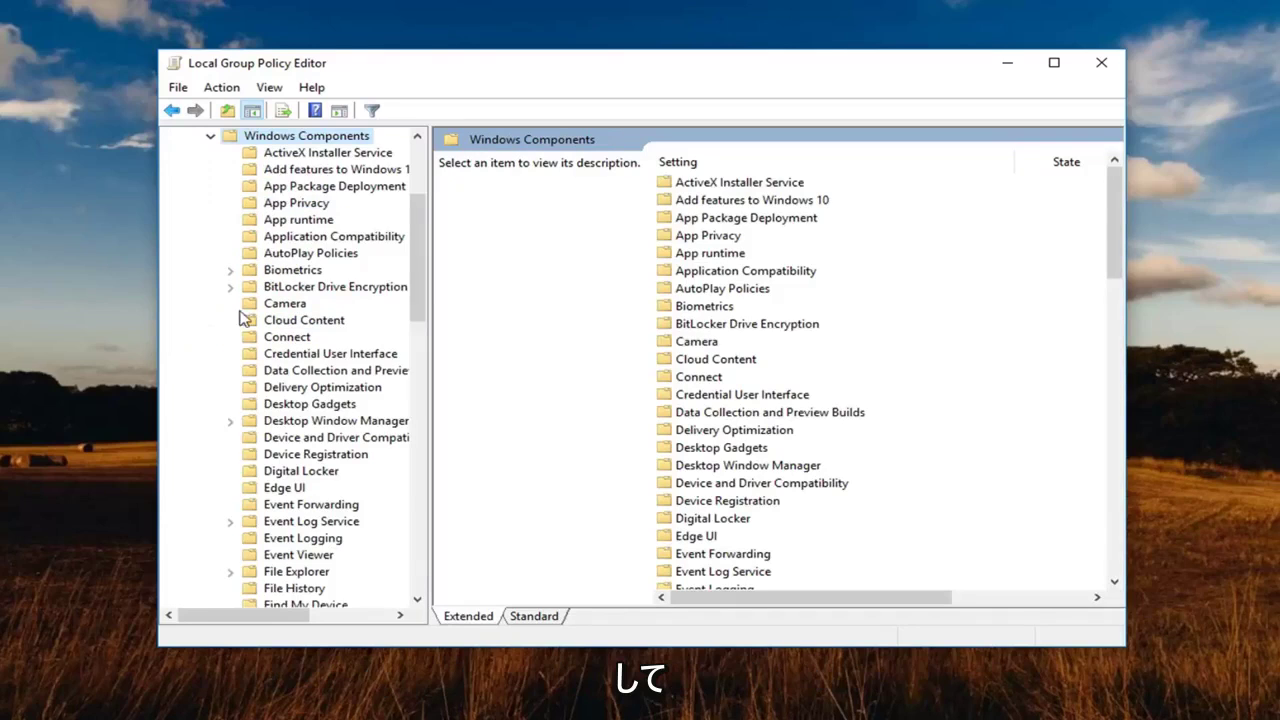
pyautogui.scroll(-7, 327, 338)
pyautogui.scroll(-8, 265, 405)
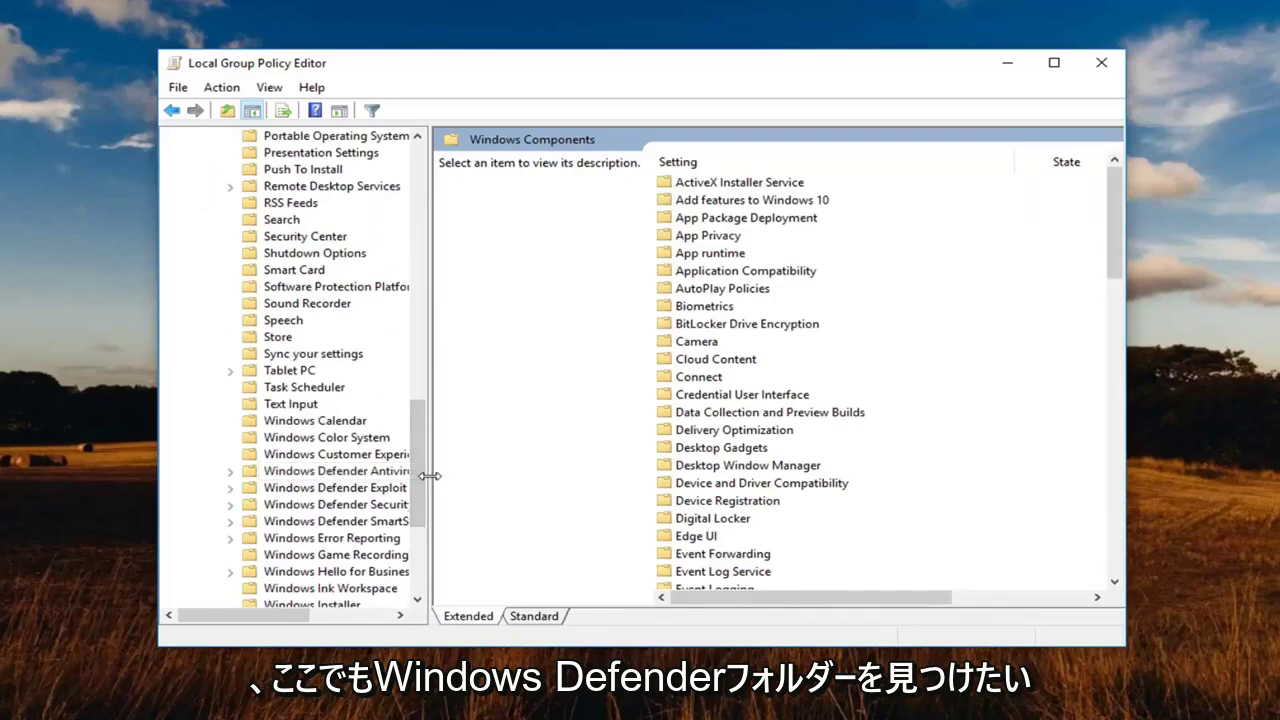
pyautogui.moveTo(430, 476); pyautogui.dragTo(558, 476)
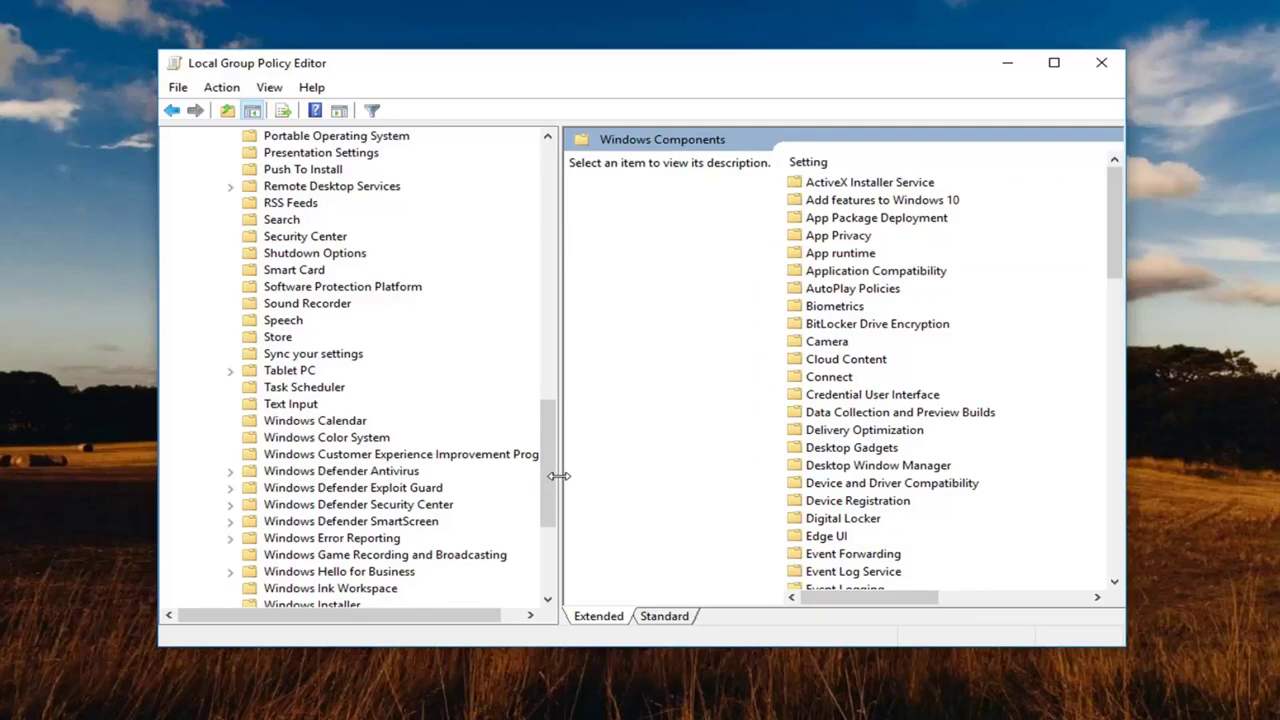
pyautogui.click(340, 471)
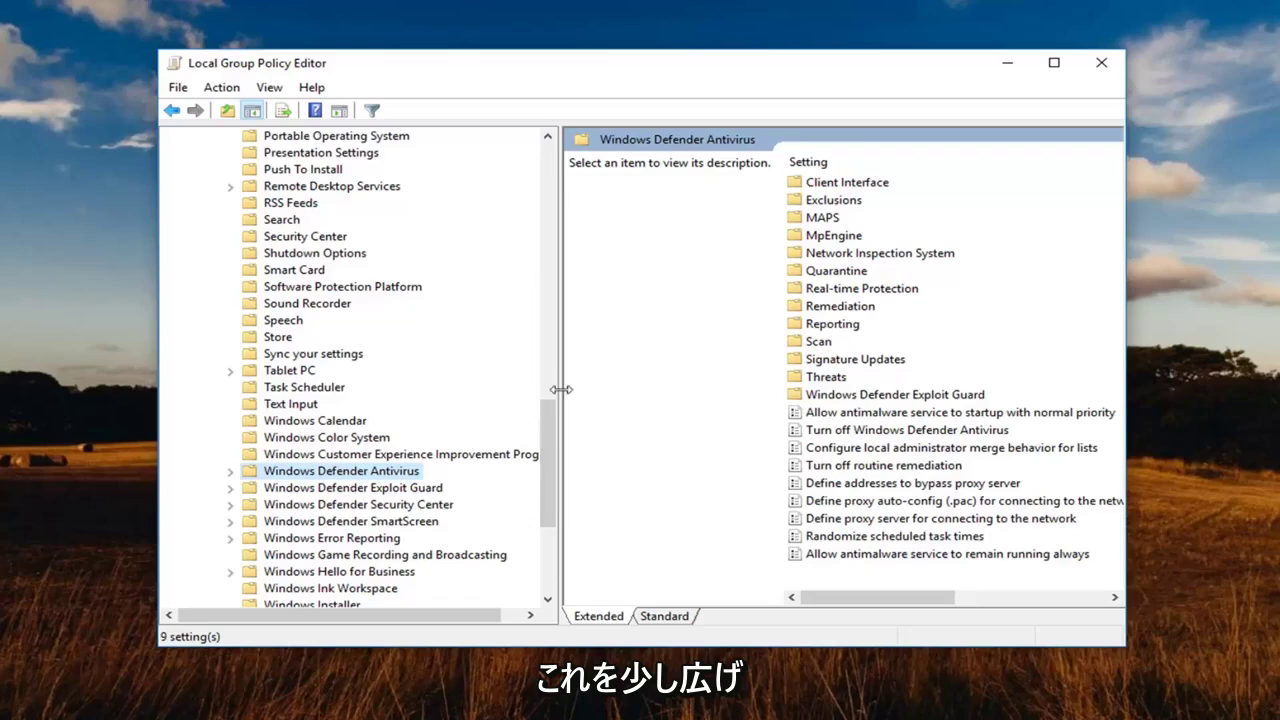
# Narrow the tree pane slightly and enlarge the editor window so the State and Comment columns fit
pyautogui.moveTo(560, 388); pyautogui.dragTo(533, 388)
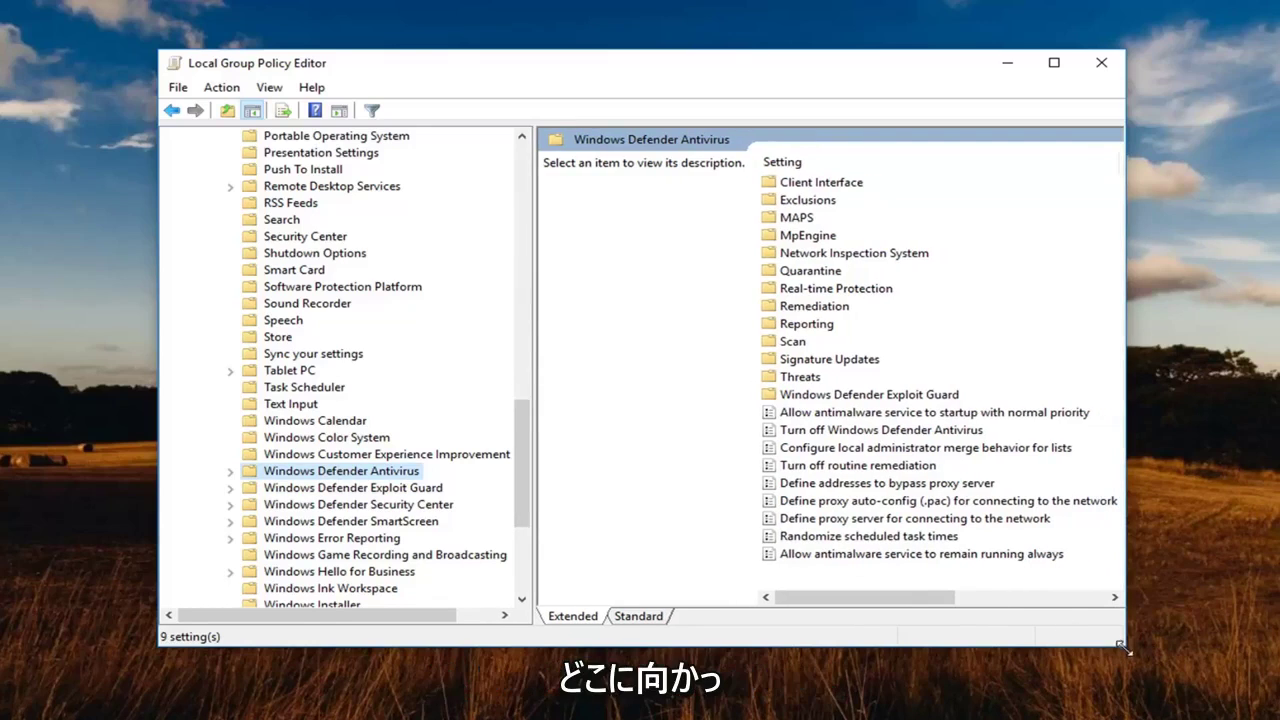
pyautogui.moveTo(1123, 653); pyautogui.dragTo(1279, 719)
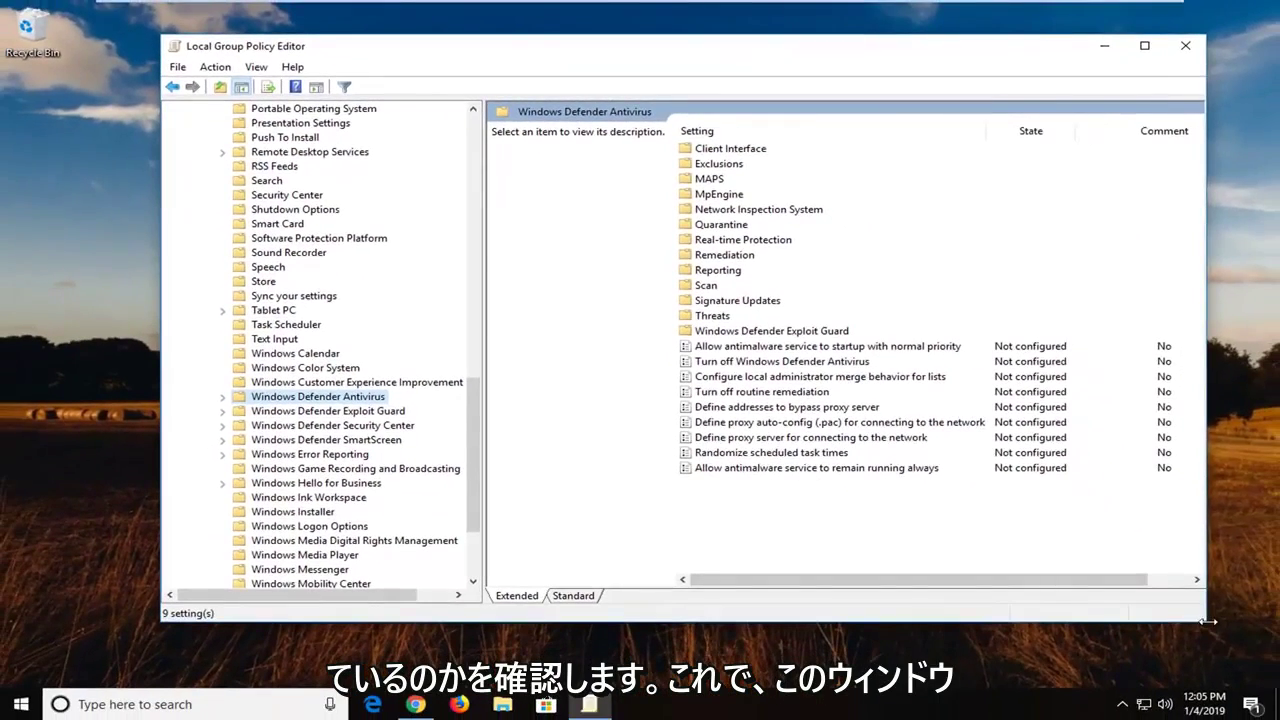
pyautogui.moveTo(1207, 625); pyautogui.dragTo(1276, 655)
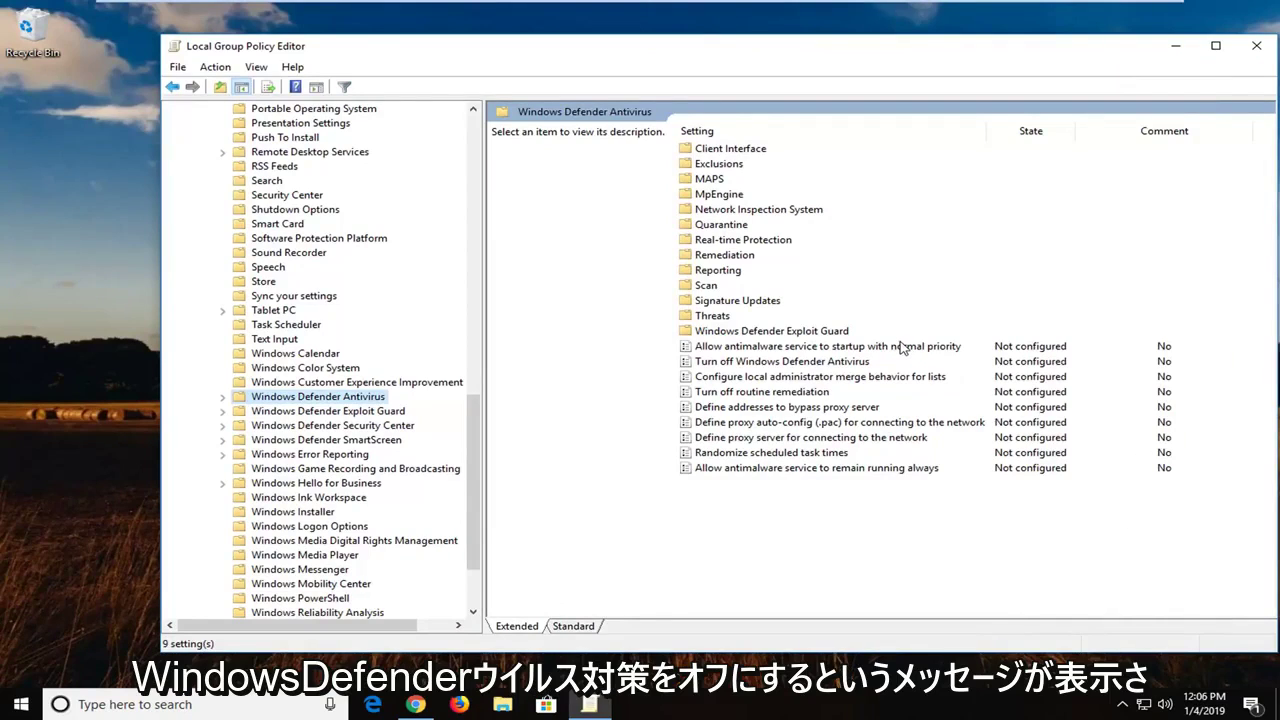
# Set the "Turn off Windows Defender Antivirus" policy to Disabled, apply it and close its settings dialog
pyautogui.click(798, 364)
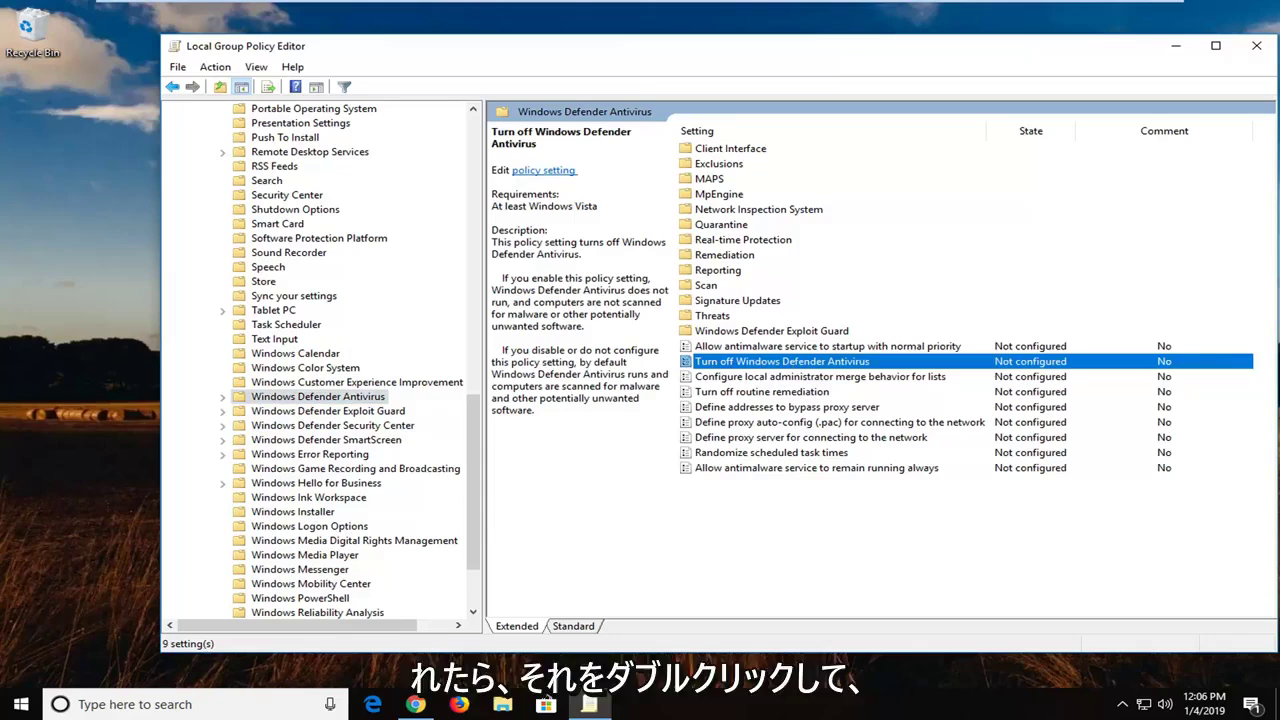
pyautogui.doubleClick(780, 362)
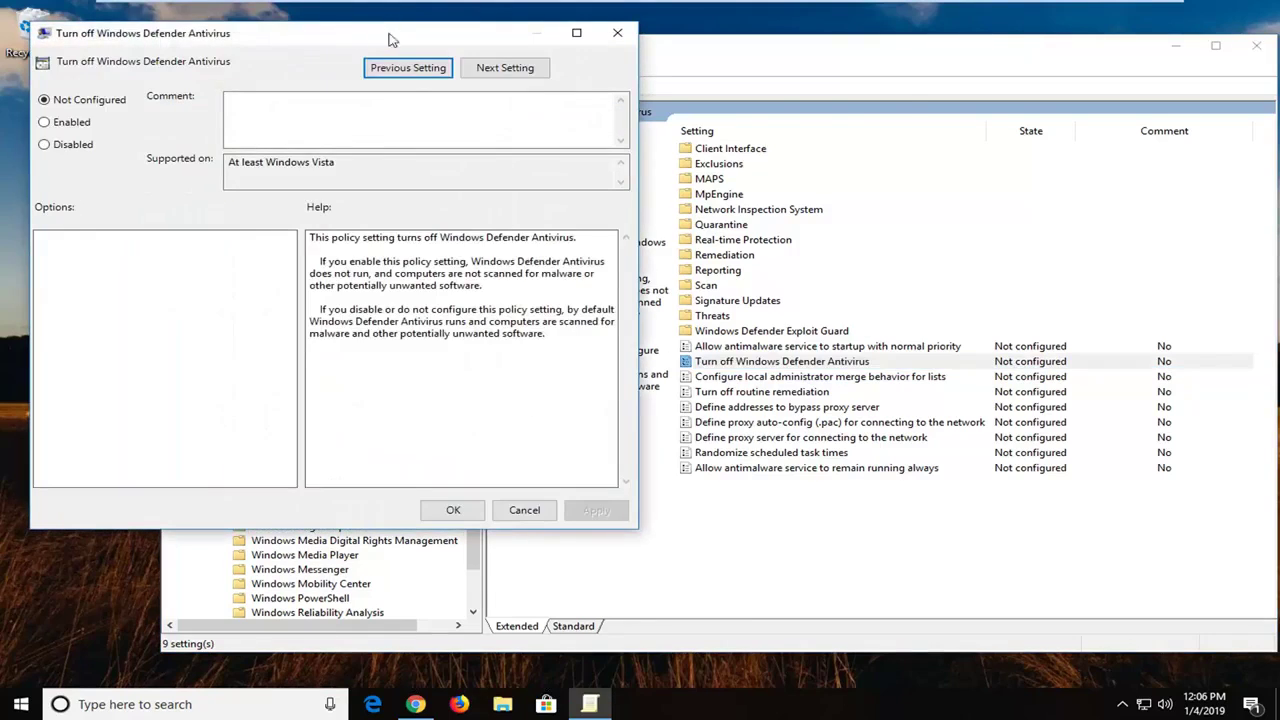
pyautogui.moveTo(390, 38); pyautogui.dragTo(768, 97)
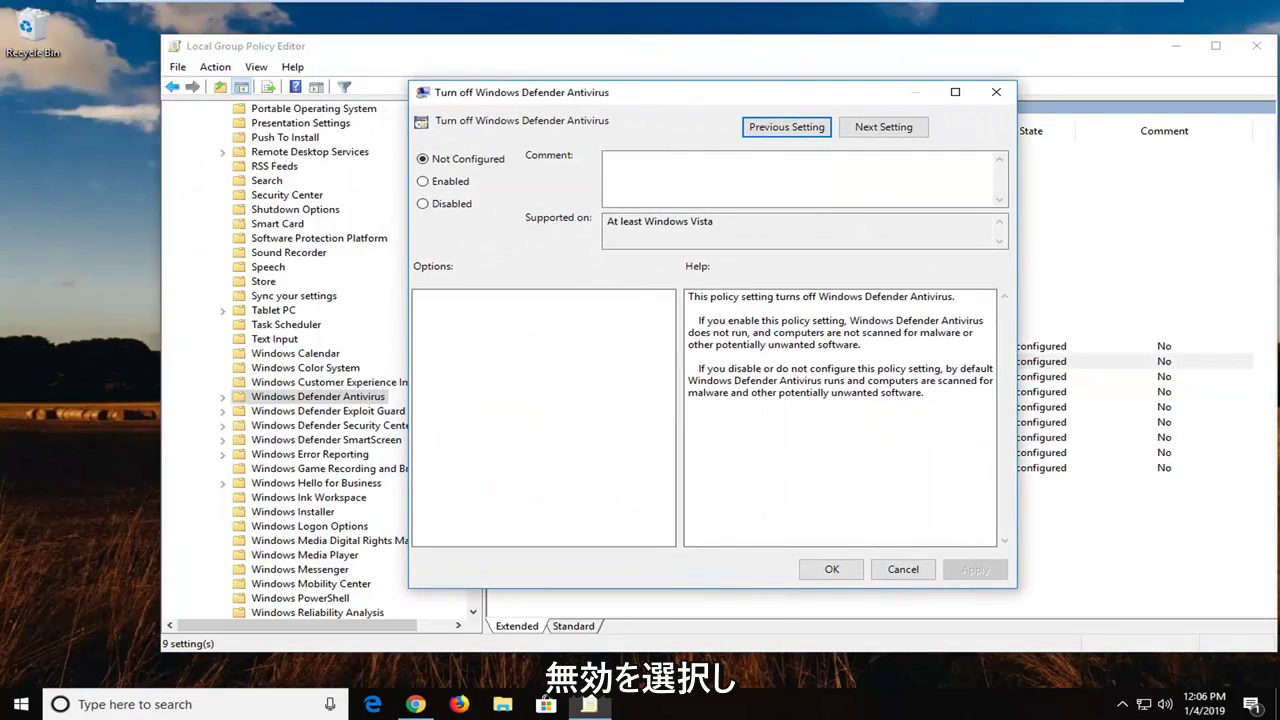
pyautogui.click(423, 203)
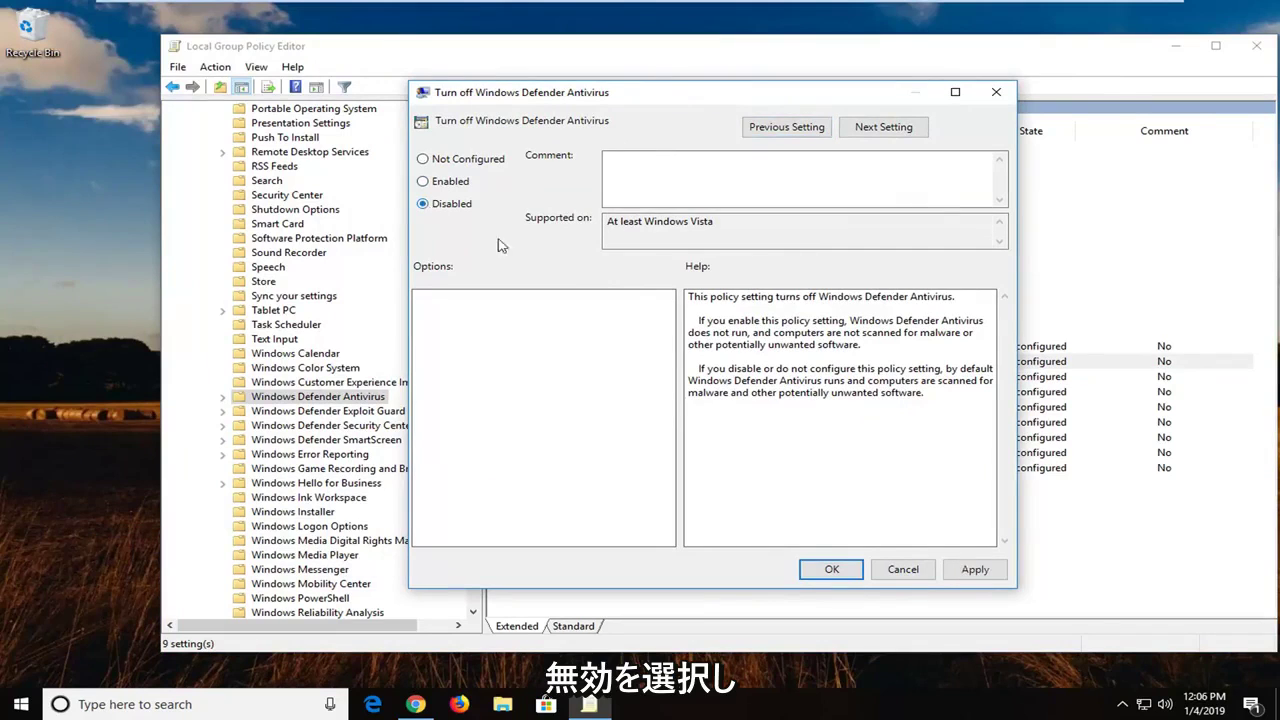
pyautogui.click(961, 571)
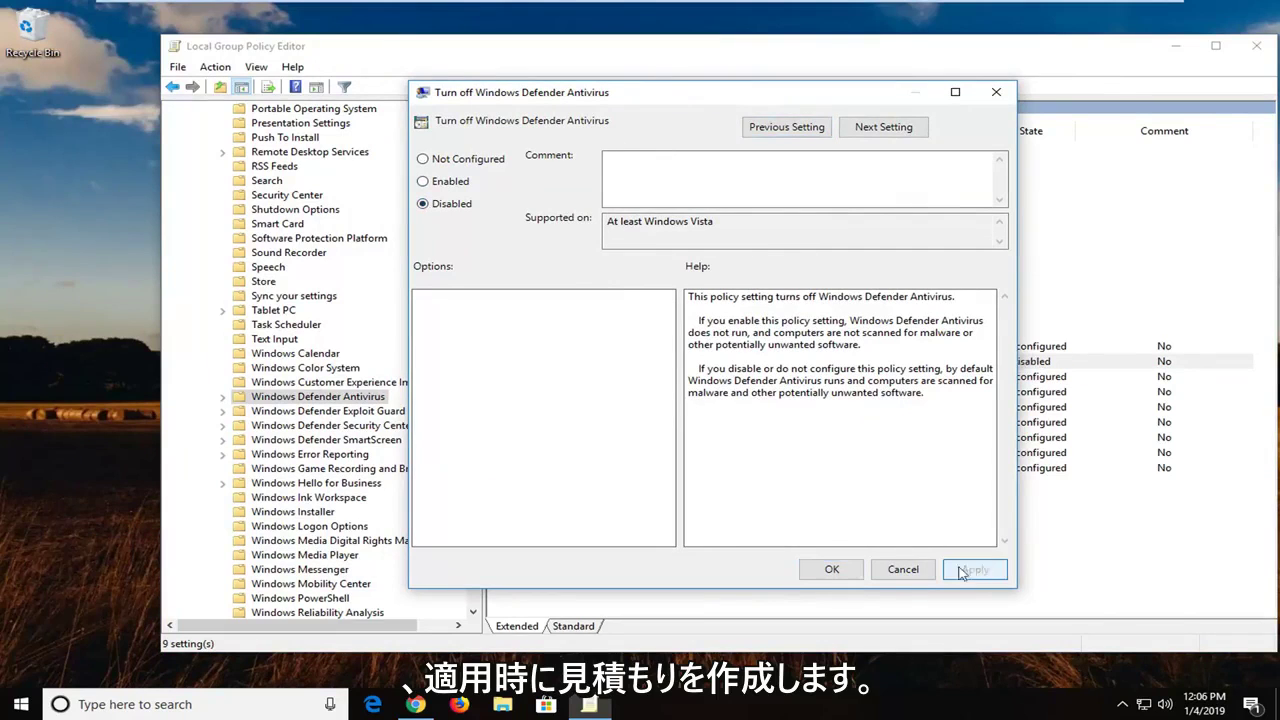
pyautogui.click(960, 572)
pyautogui.click(832, 569)
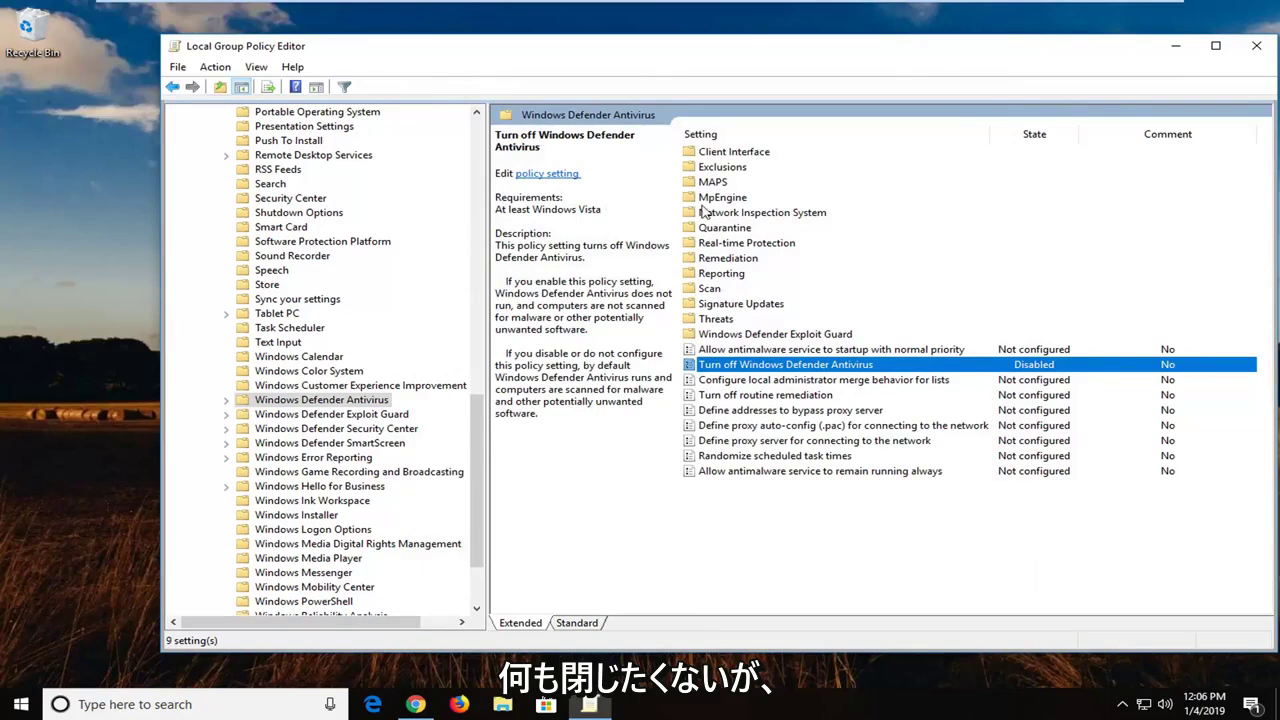
# Set the "Enable headless UI mode" policy in the Client Interface folder to Disabled, apply it and close the policy editor
pyautogui.click(731, 159)
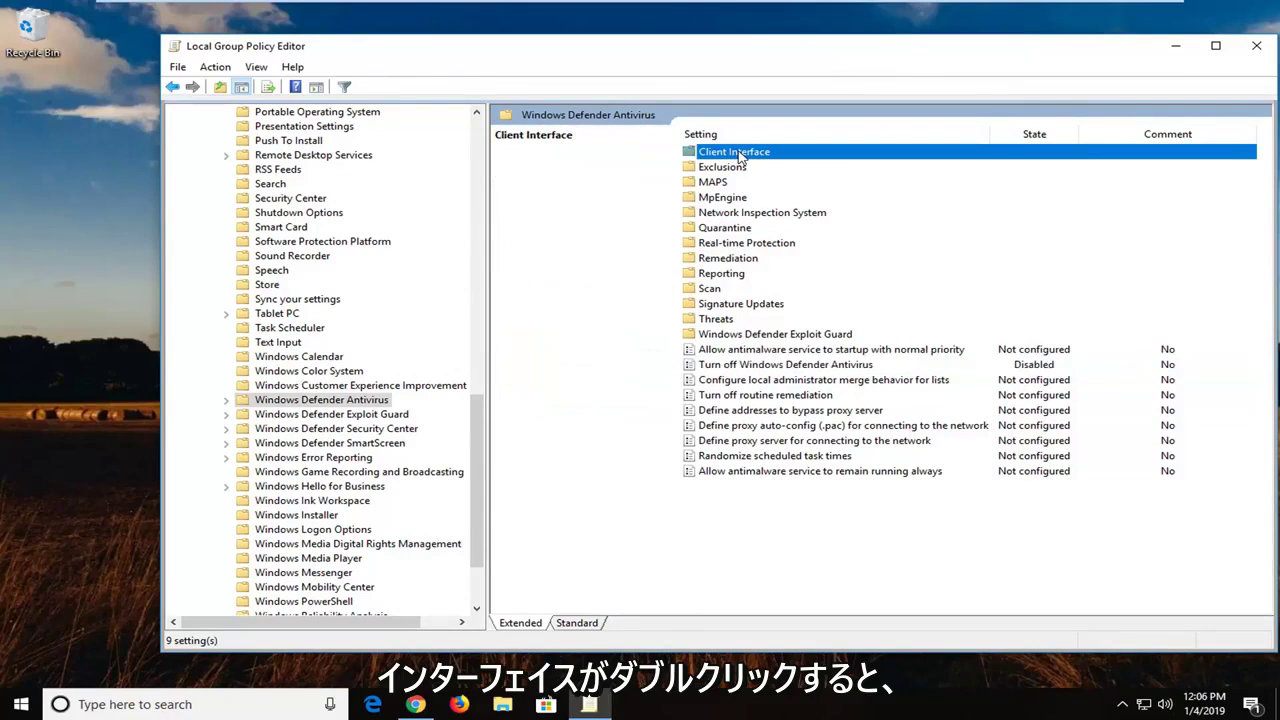
pyautogui.doubleClick(738, 156)
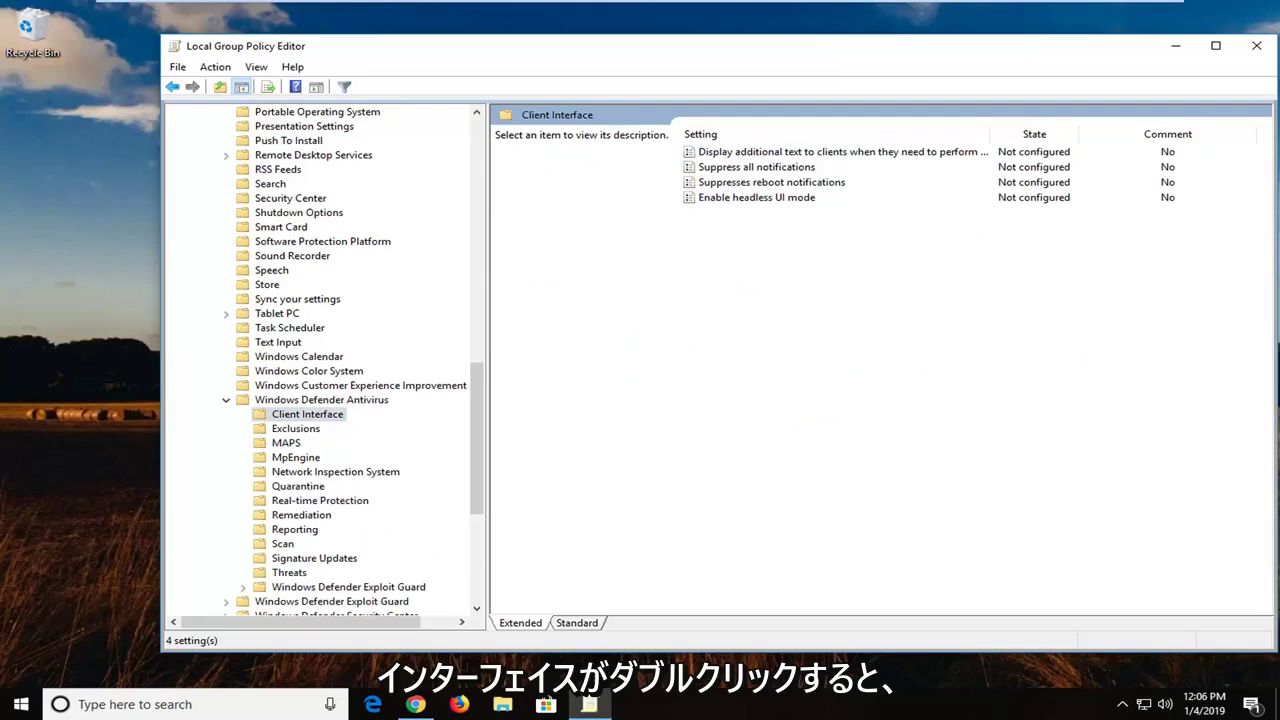
pyautogui.doubleClick(733, 202)
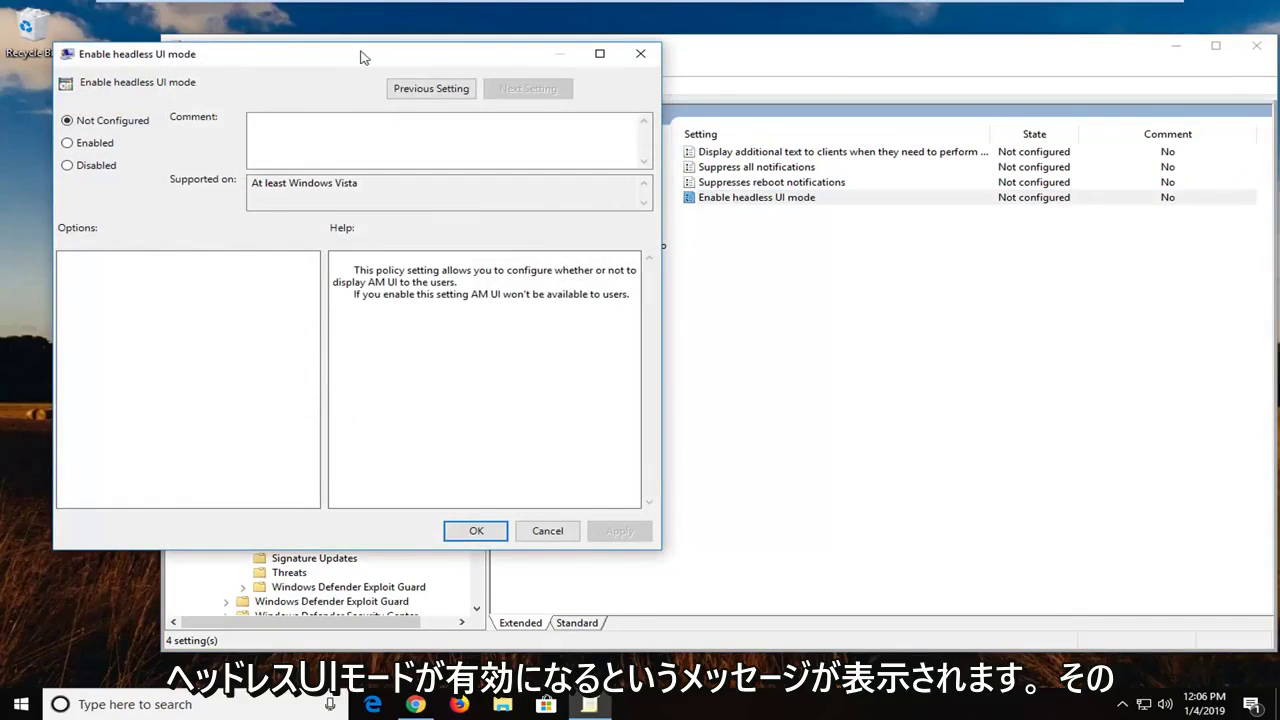
pyautogui.moveTo(356, 61); pyautogui.dragTo(769, 86)
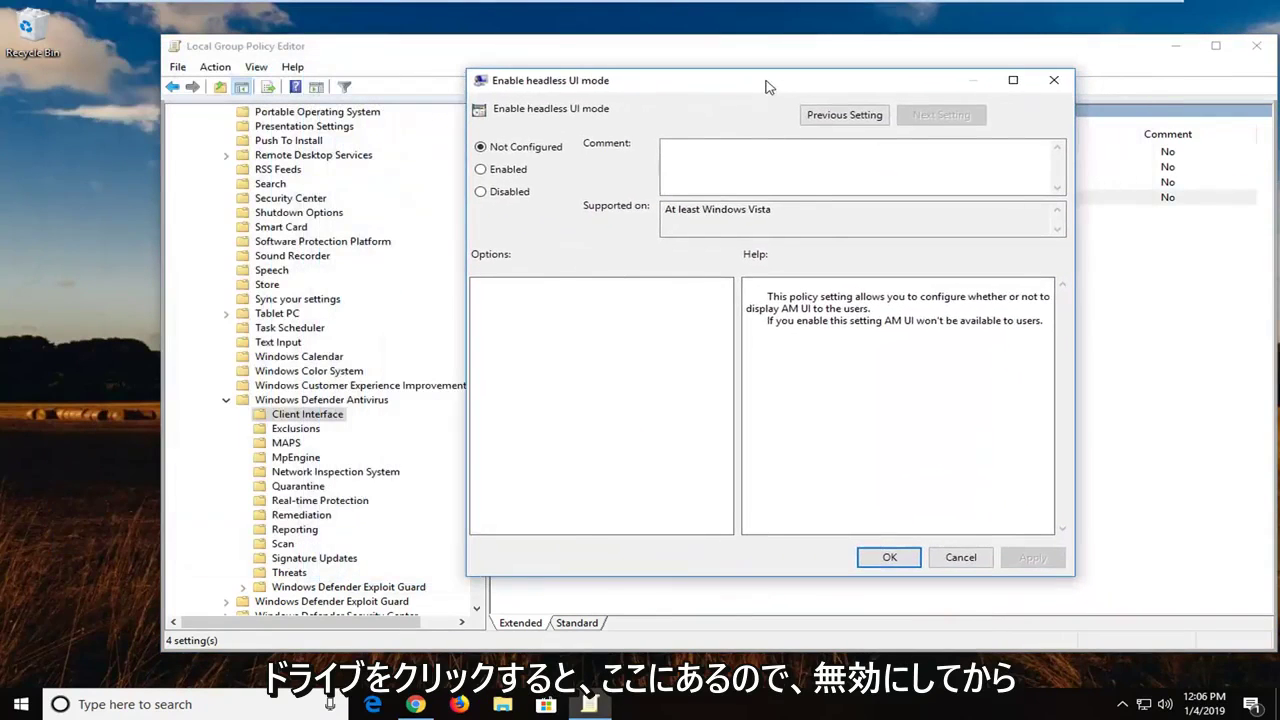
pyautogui.click(511, 200)
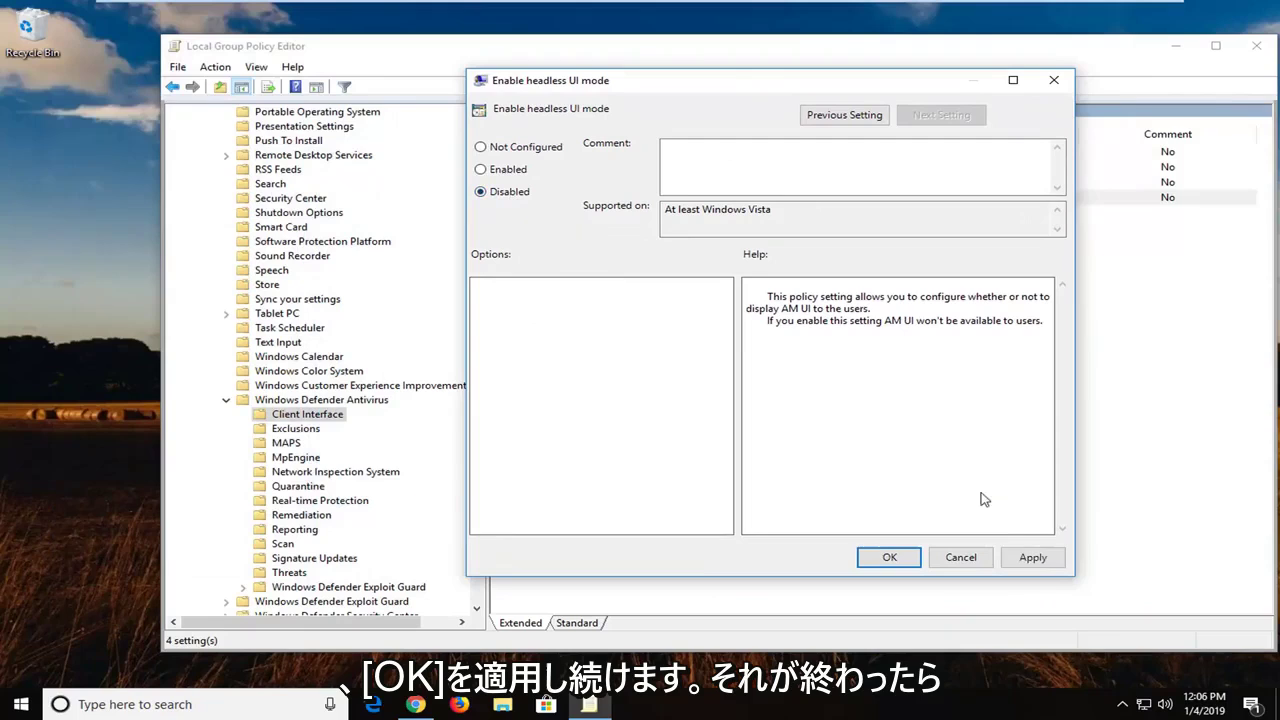
pyautogui.click(1031, 558)
pyautogui.click(887, 560)
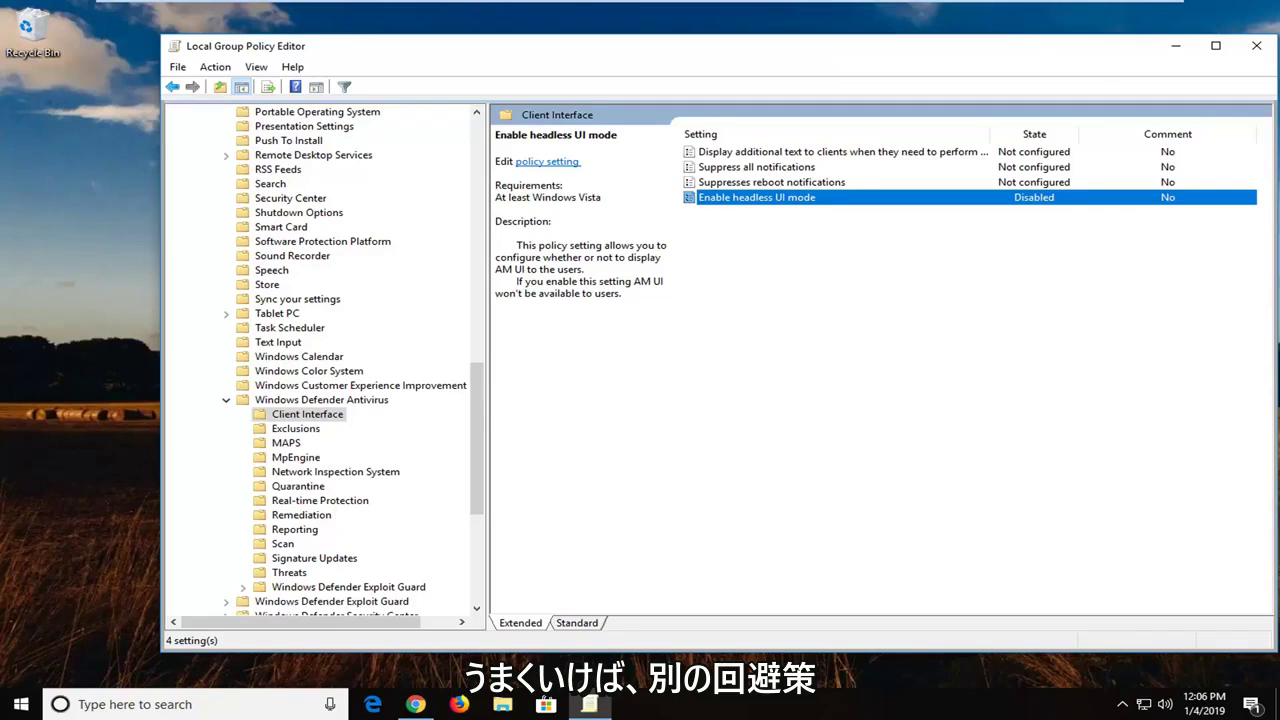
pyautogui.click(1257, 45)
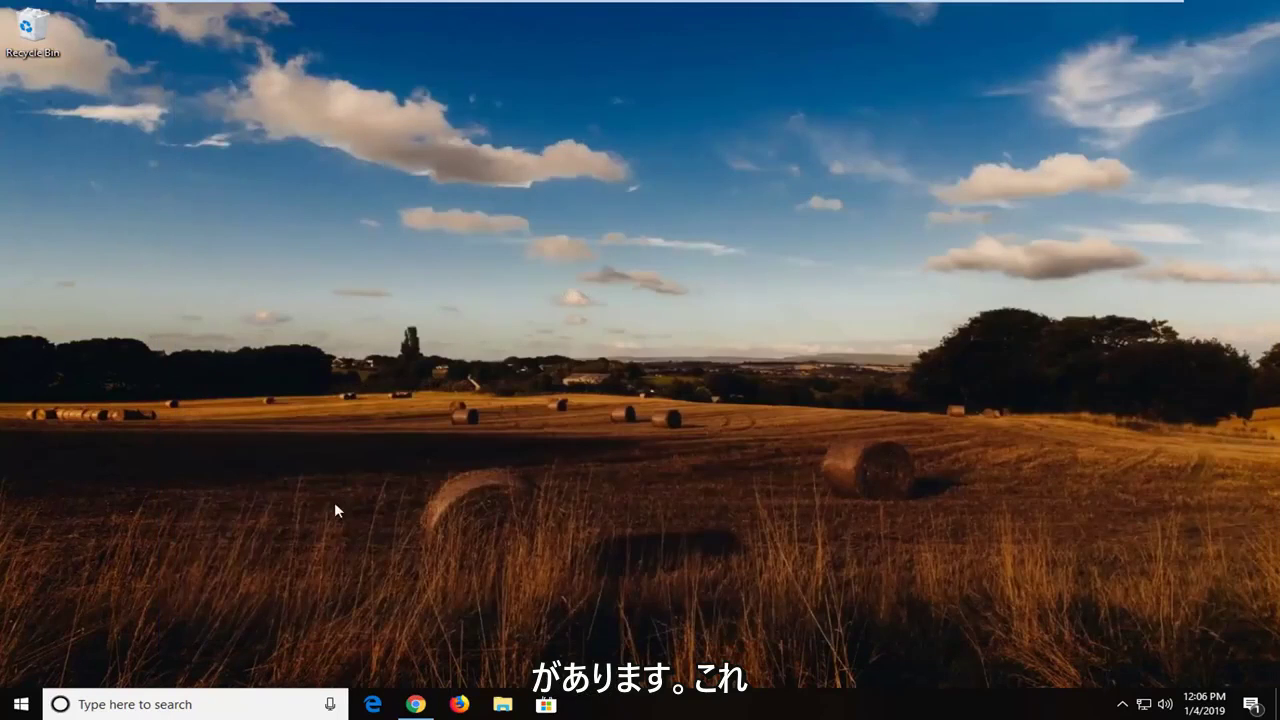
# Search for cmd, run Command Prompt as administrator and allow it to make changes to the device
pyautogui.click(24, 706)
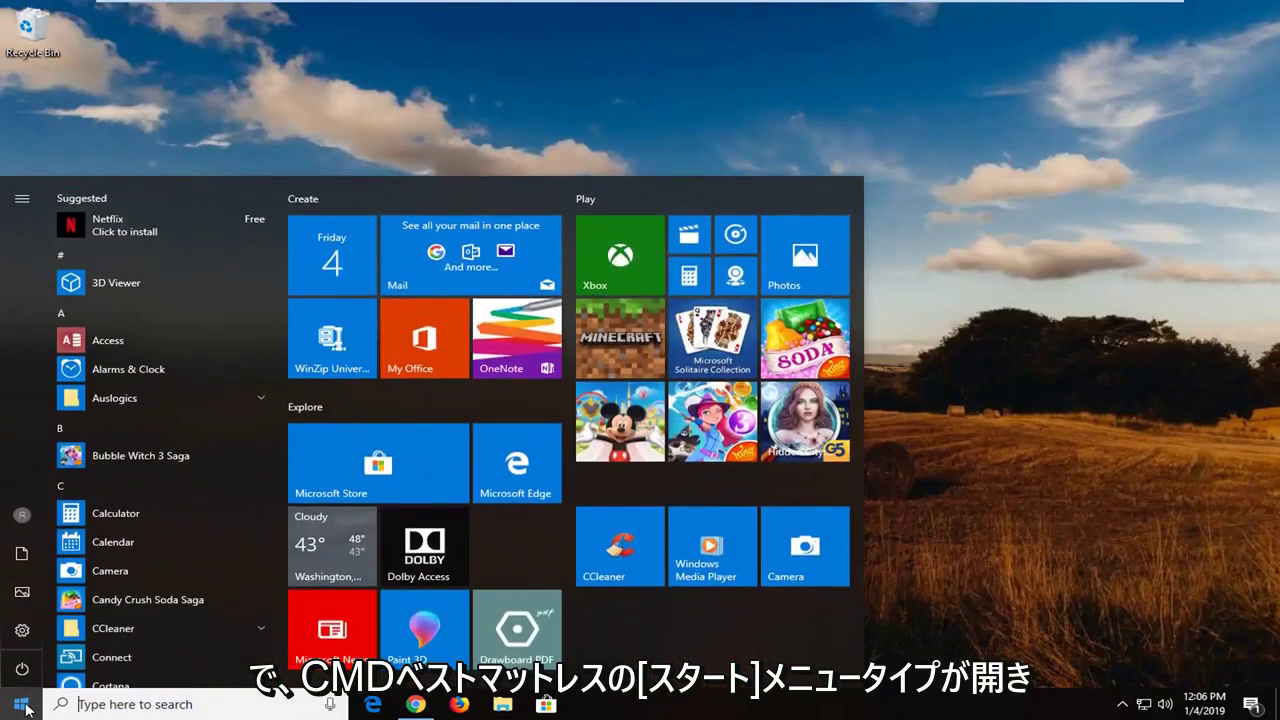
pyautogui.write('cmd')
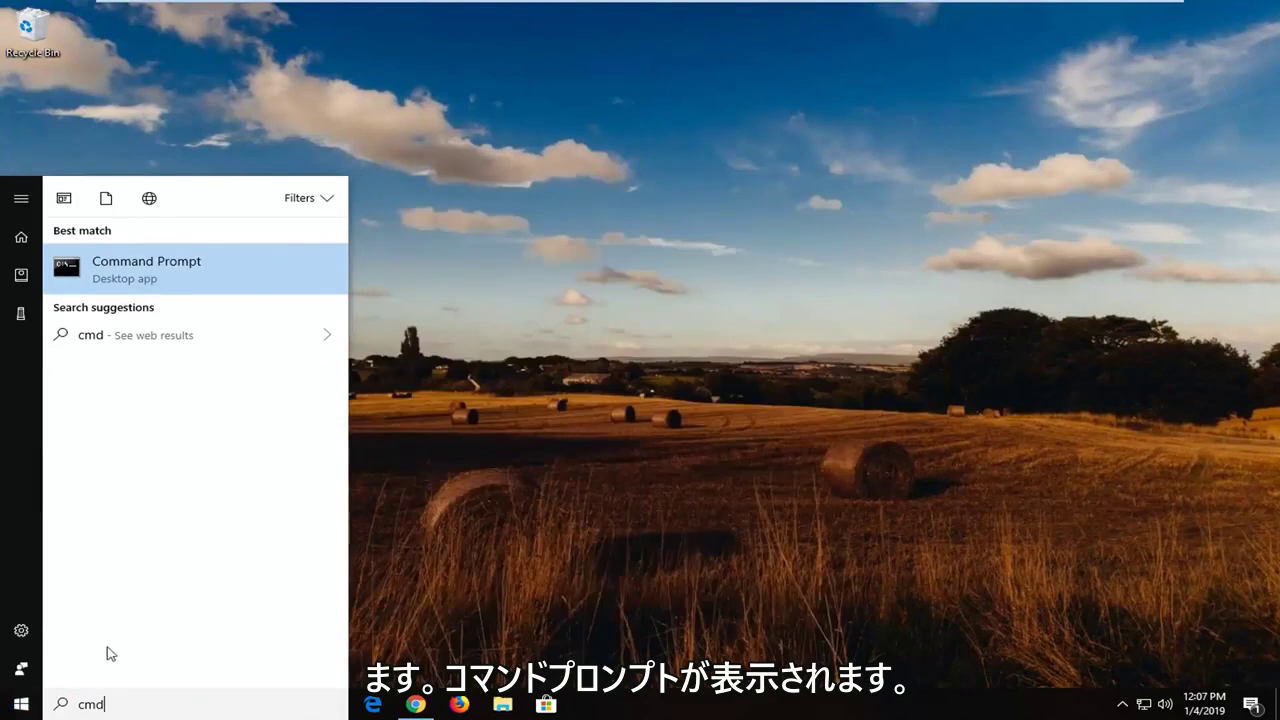
pyautogui.rightClick(165, 263)
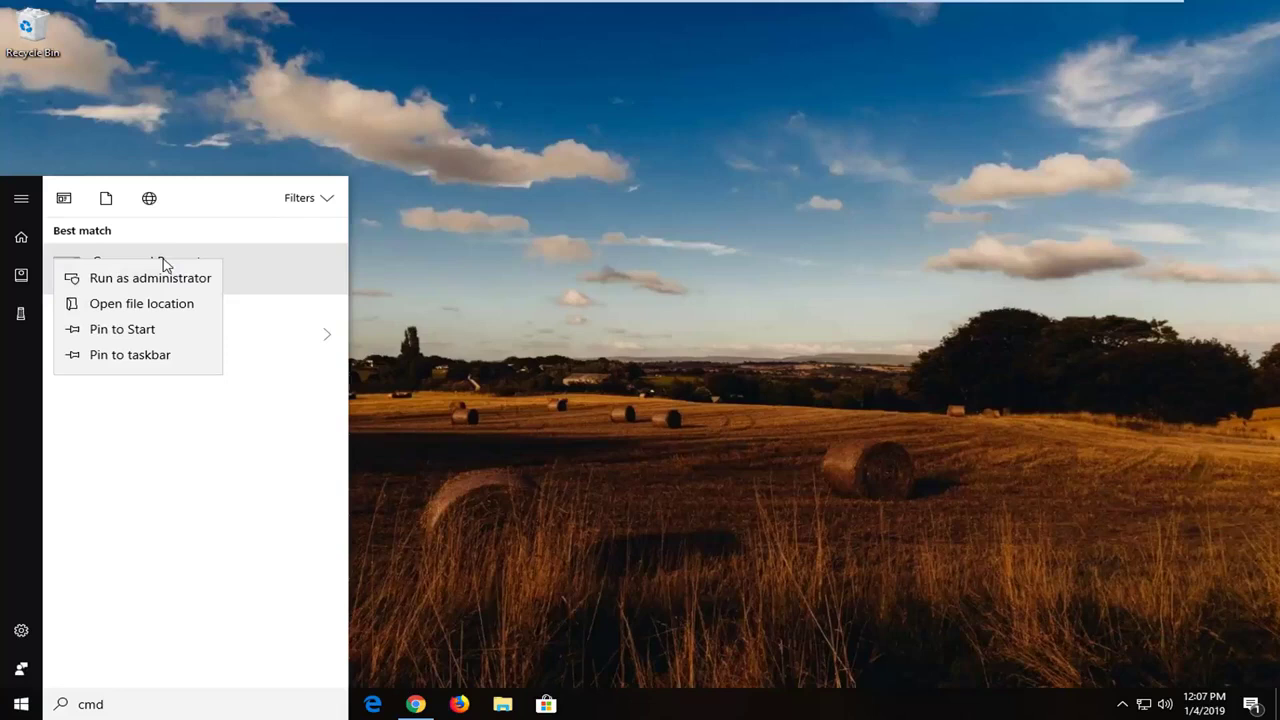
pyautogui.click(150, 278)
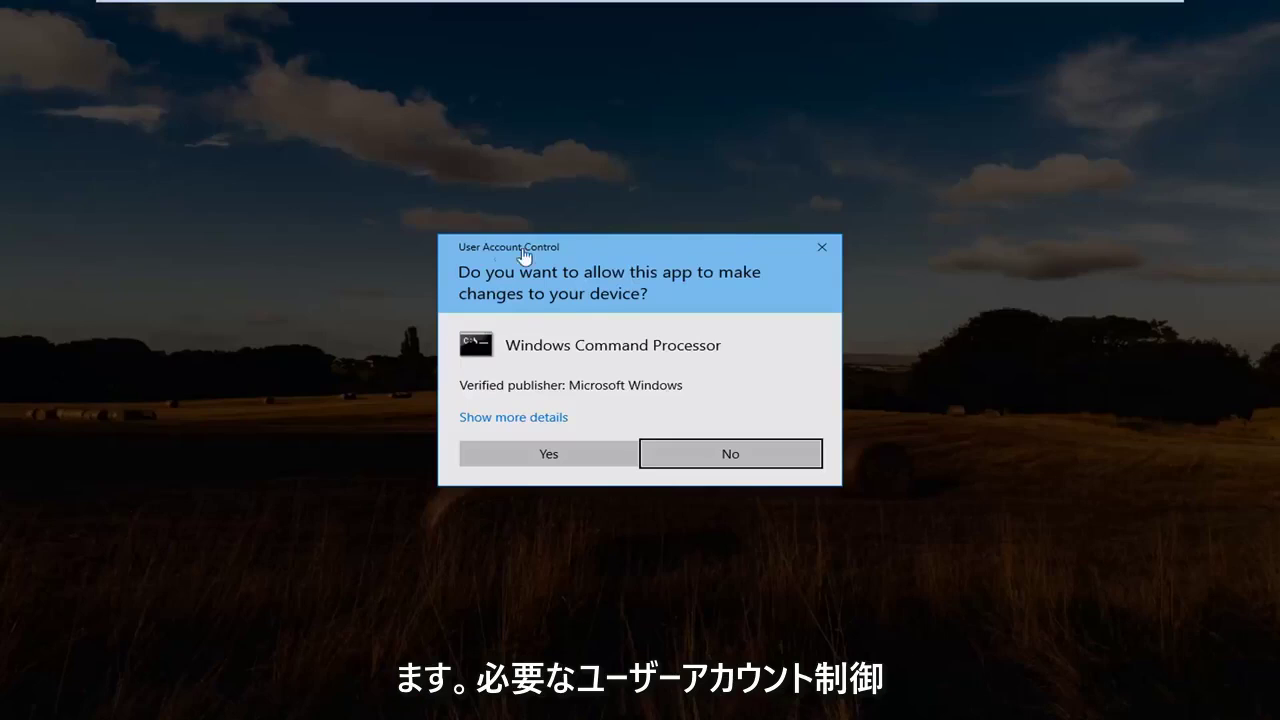
pyautogui.click(556, 452)
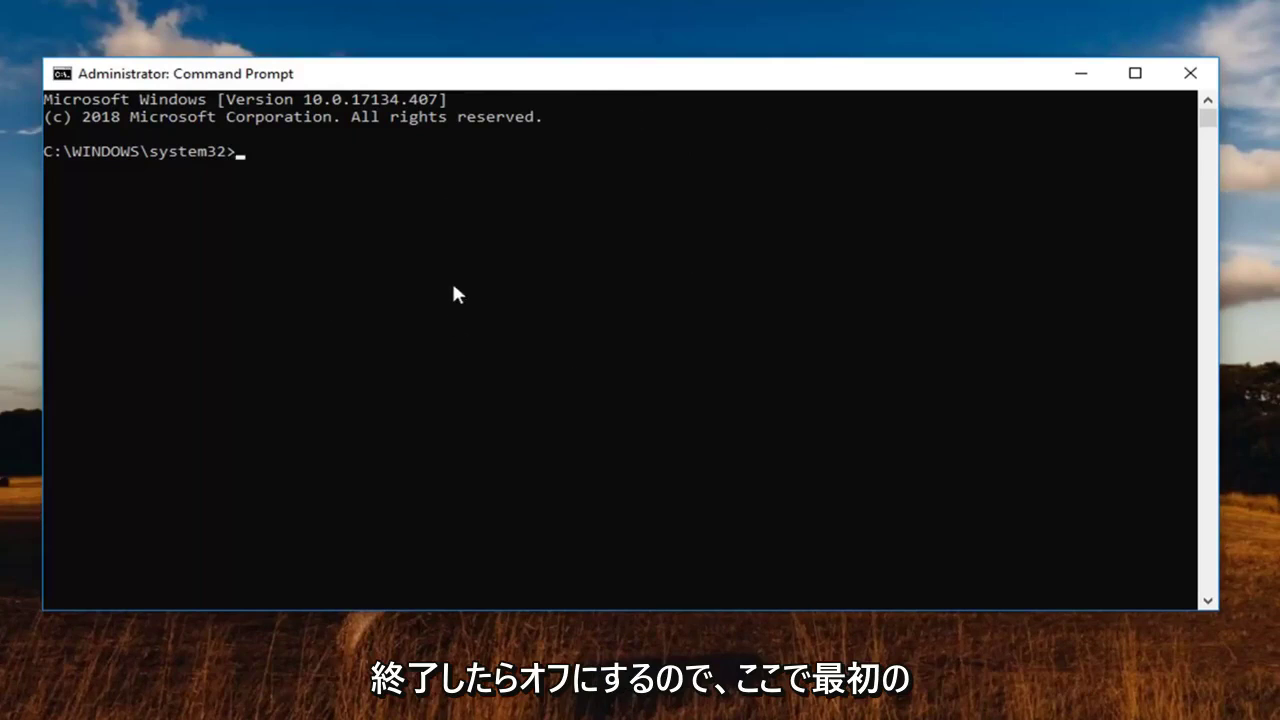
# Paste and run "net user administrator /active:yes" to enable the built-in administrator account, then close Command Prompt
pyautogui.rightClick(529, 80)
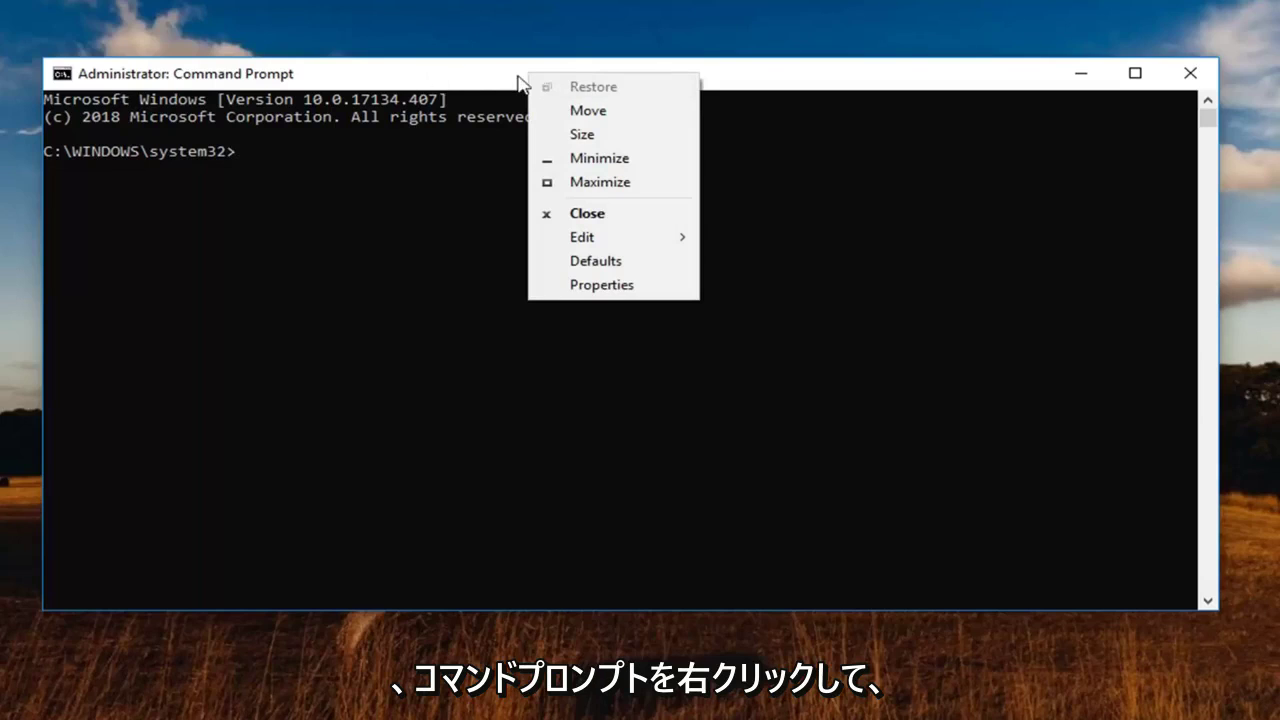
pyautogui.moveTo(608, 243)
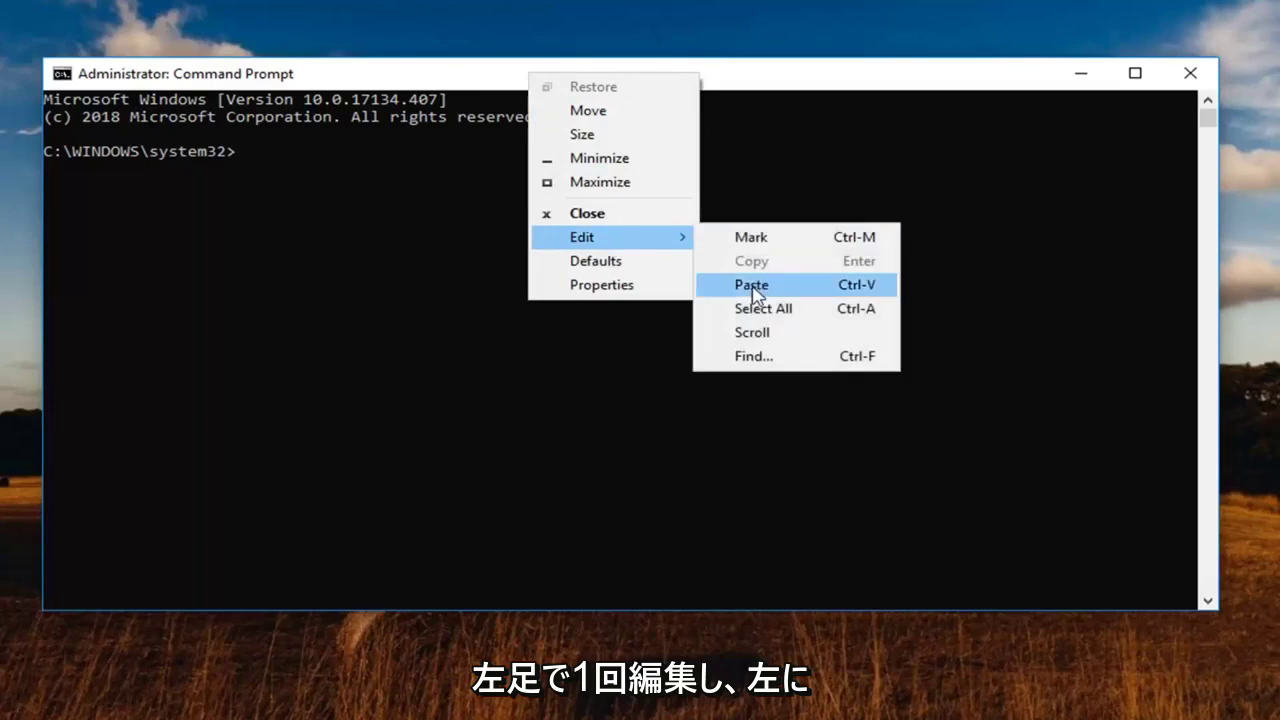
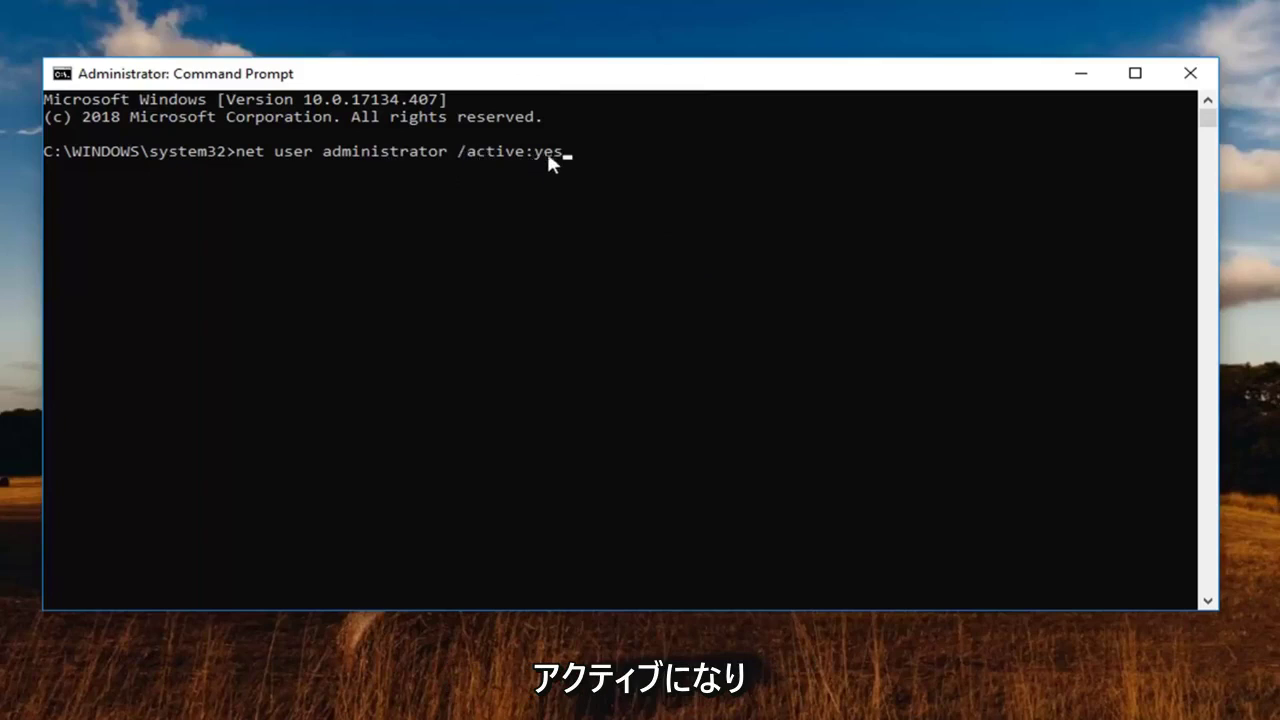
pyautogui.press('Return')
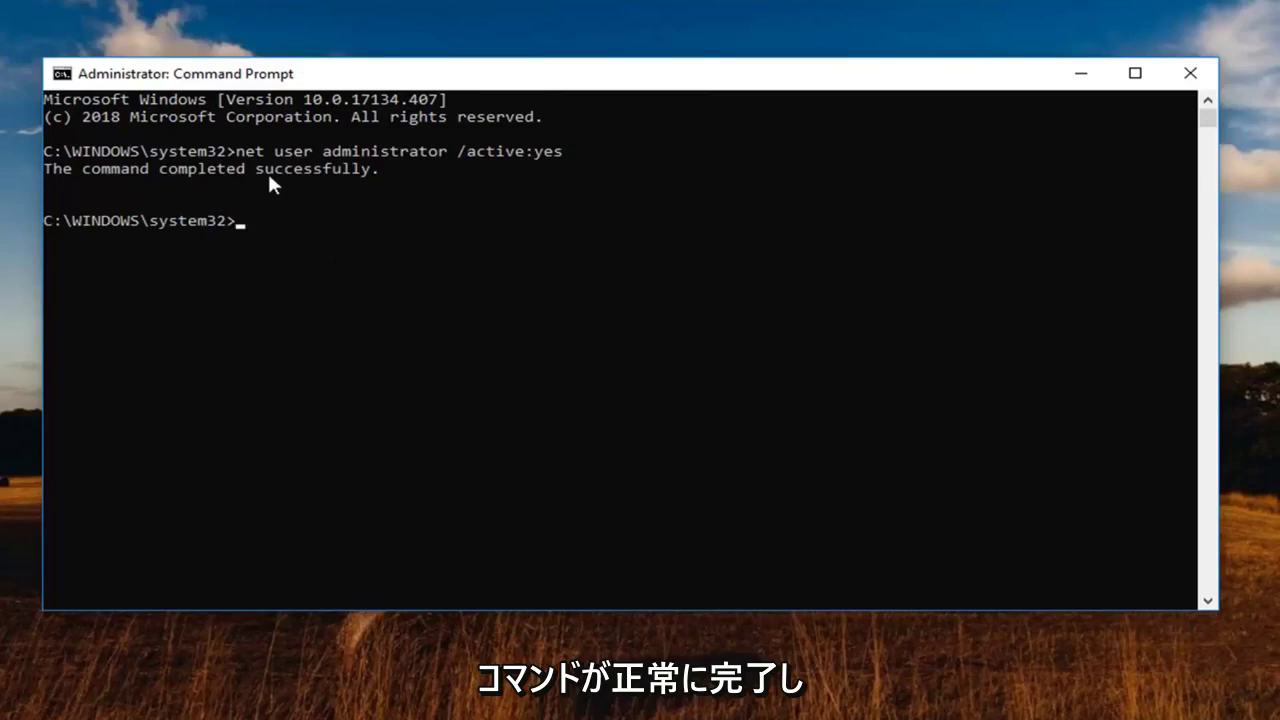
pyautogui.click(1188, 72)
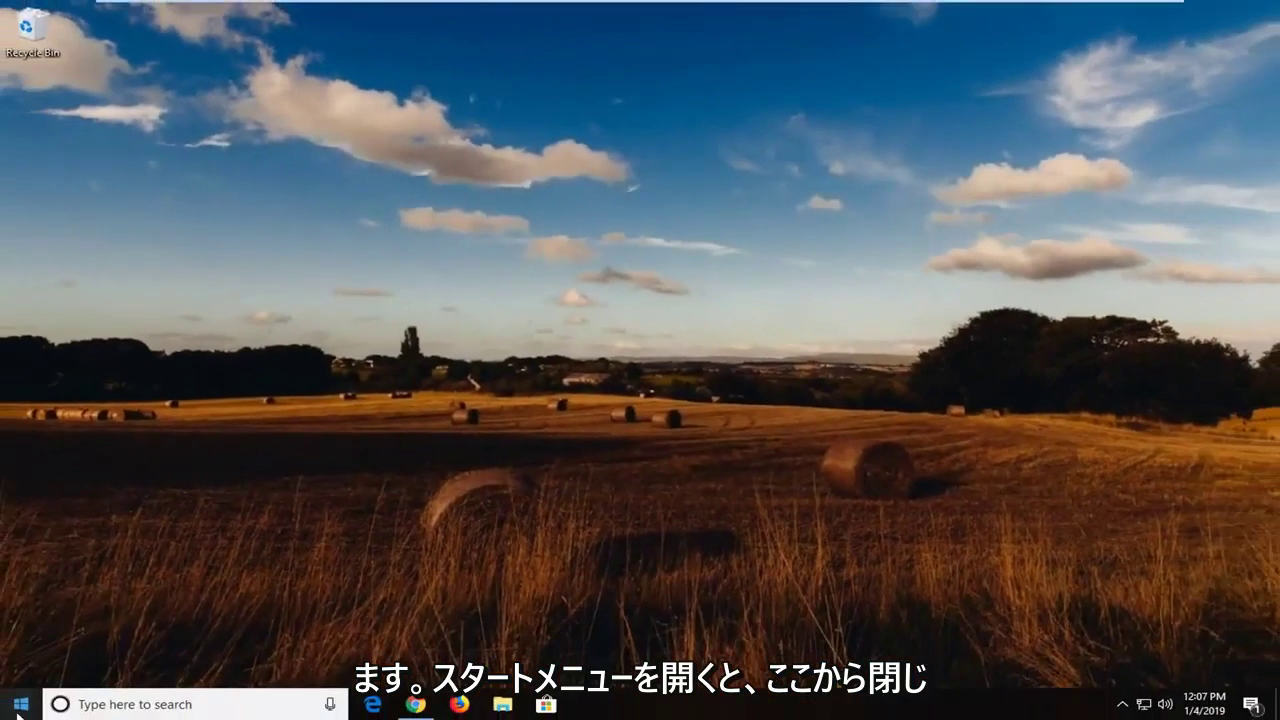
pyautogui.click(18, 707)
pyautogui.click(21, 668)
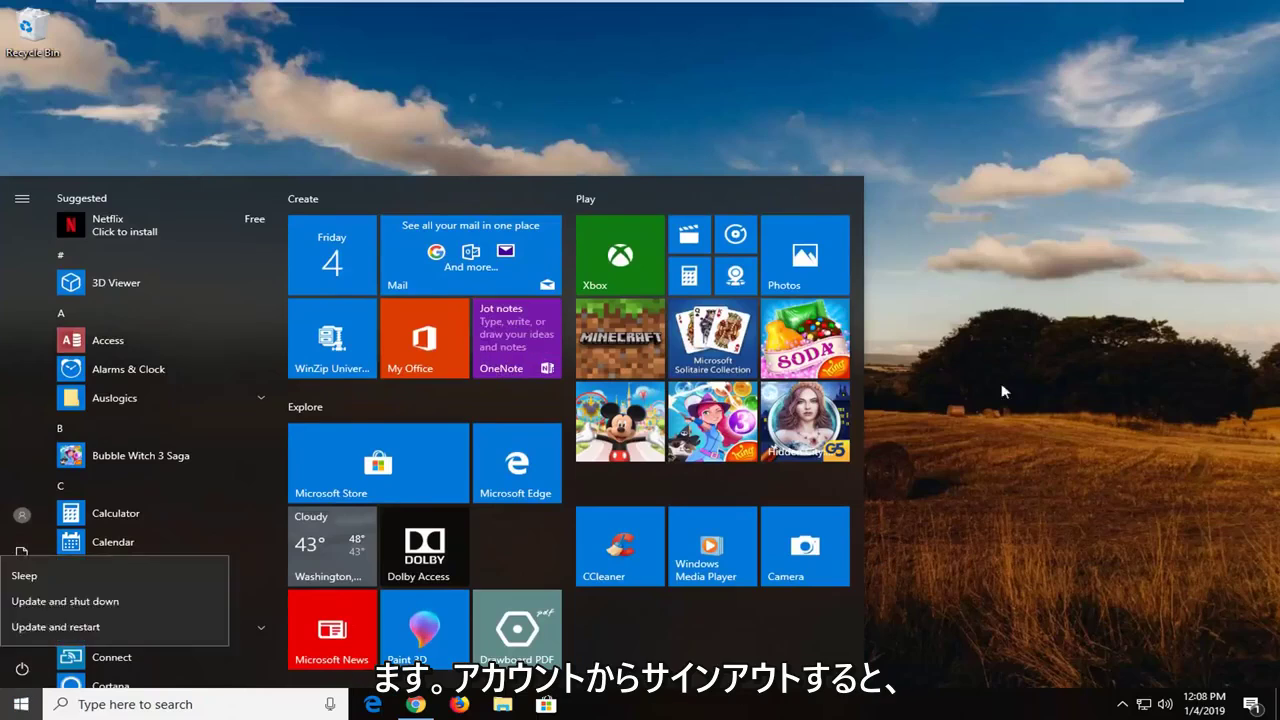
pyautogui.press('Escape')
pyautogui.click(599, 164)
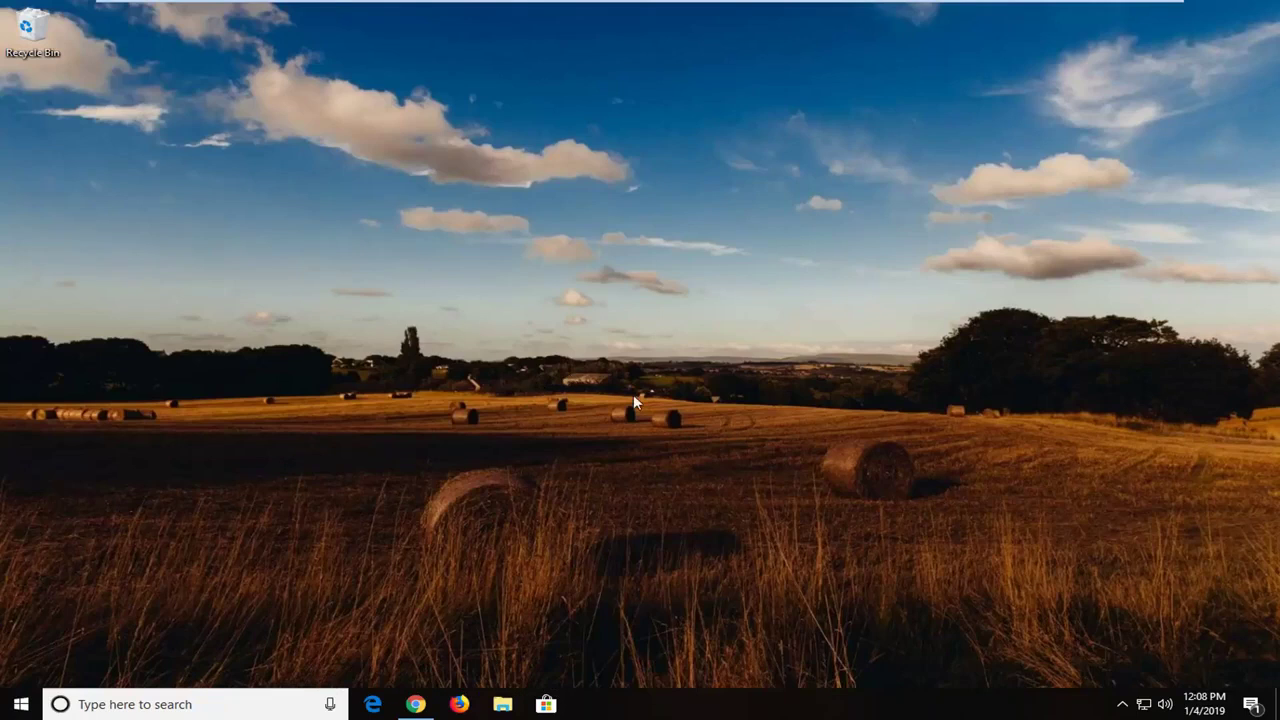
# Search for cmd again and launch a new Command Prompt with administrator rights, approving the User Account Control request
pyautogui.click(21, 707)
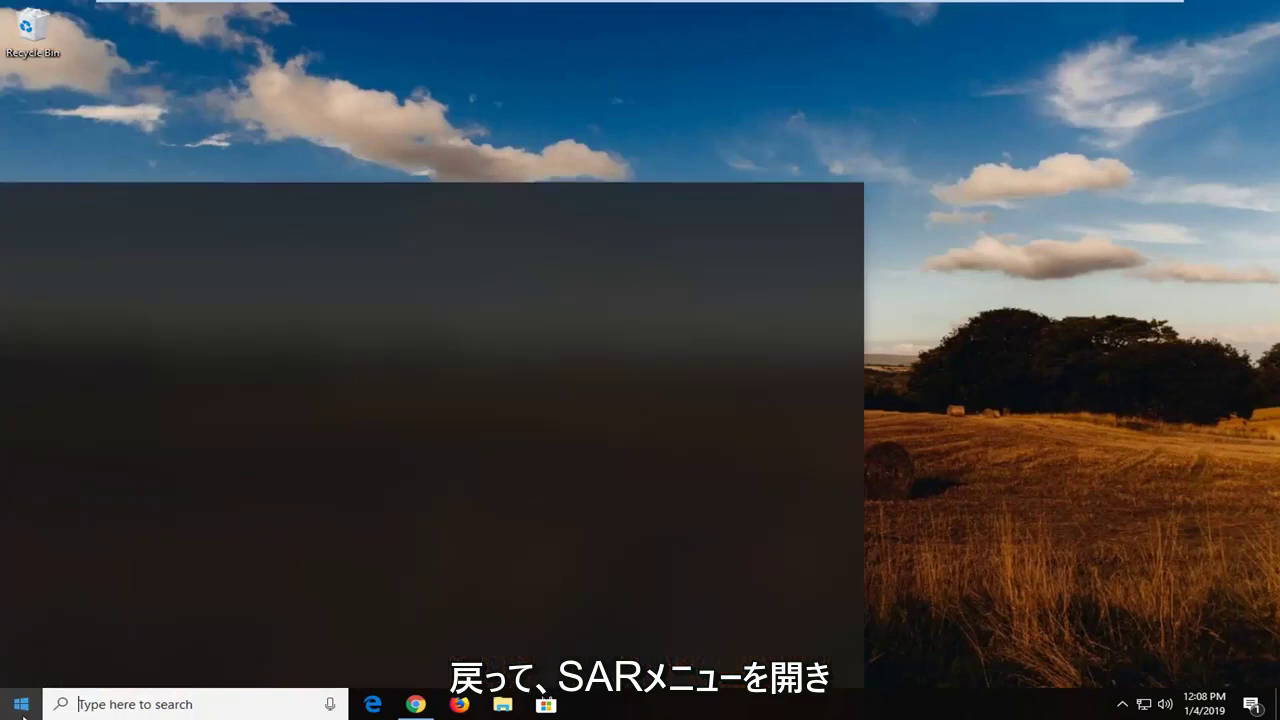
pyautogui.write('cmd')
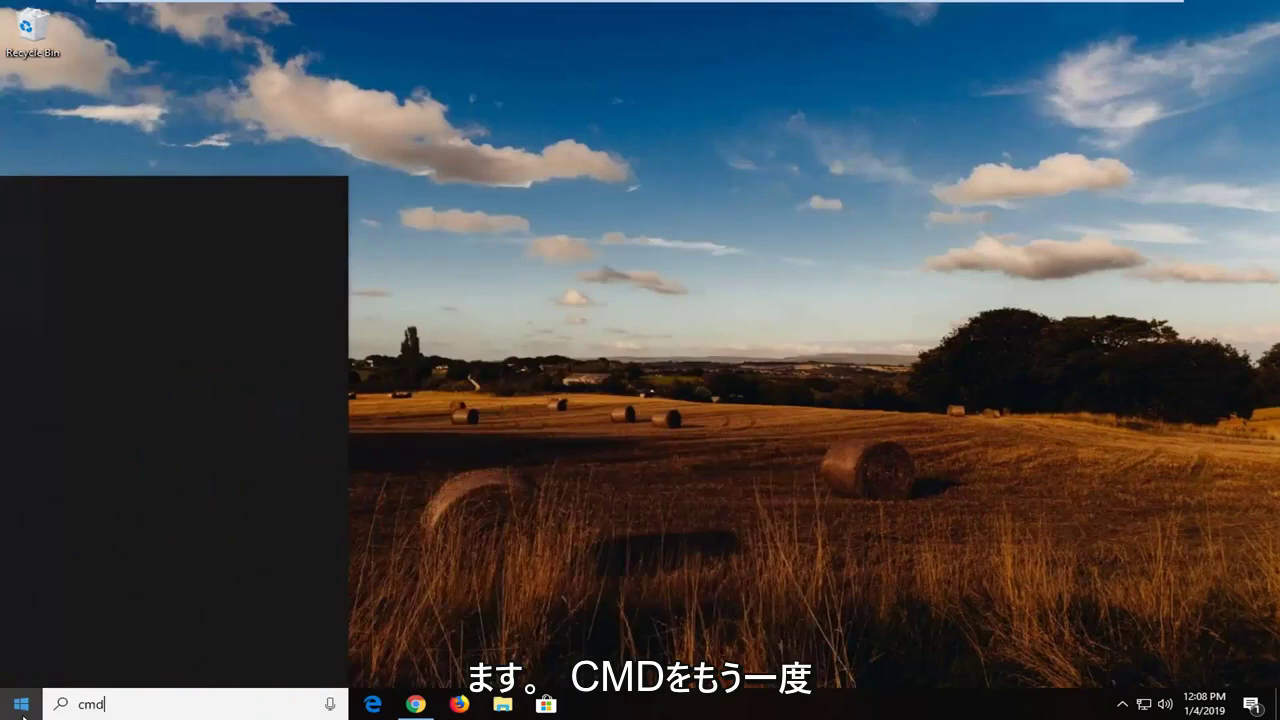
pyautogui.rightClick(130, 272)
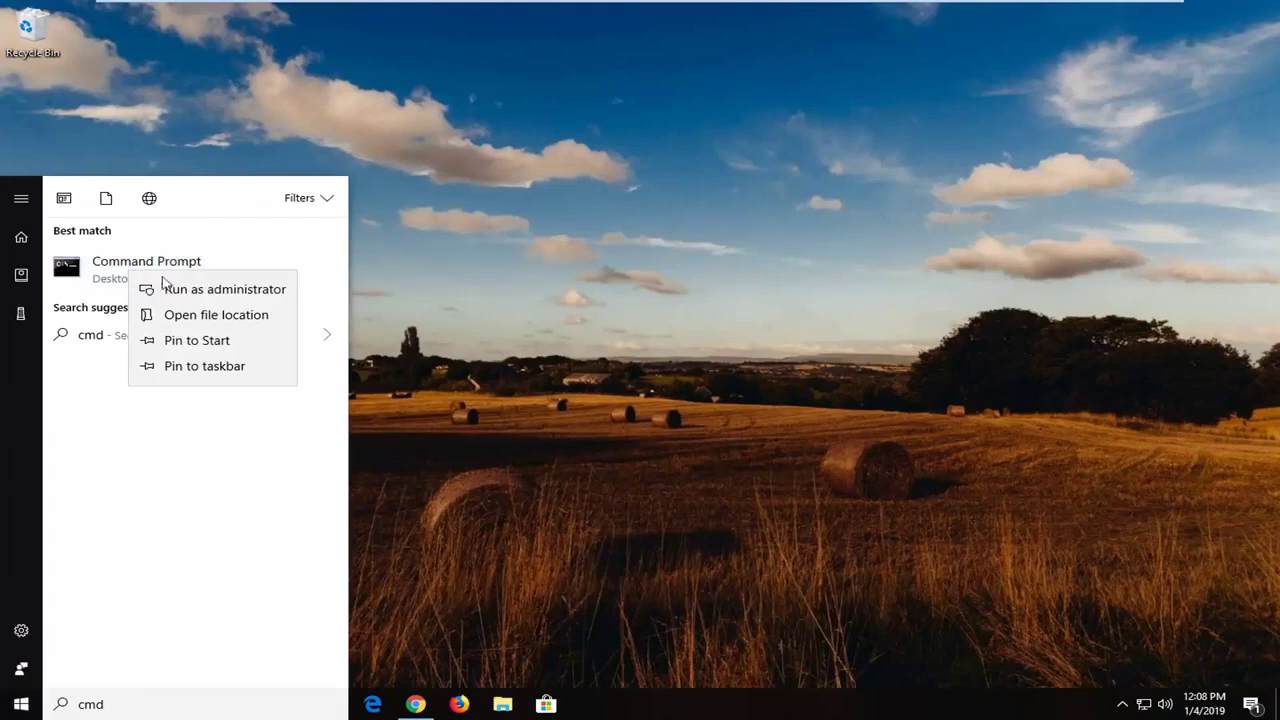
pyautogui.click(176, 290)
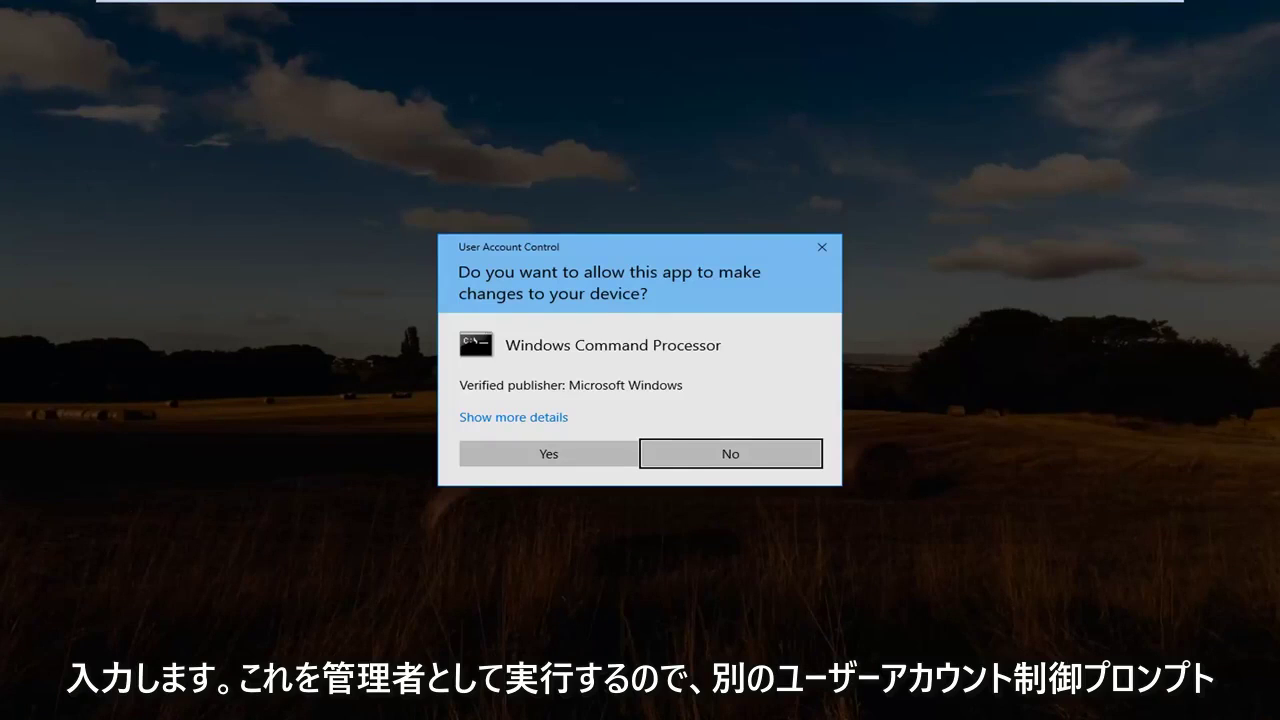
pyautogui.click(566, 454)
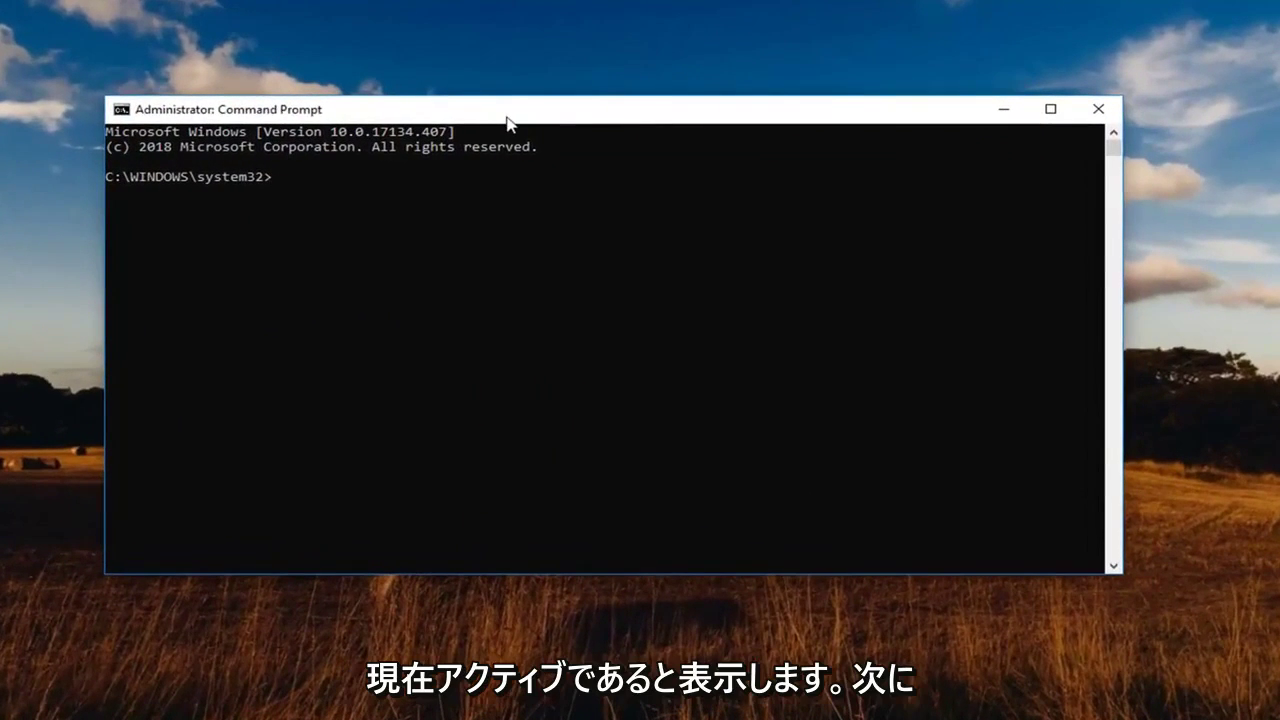
# Paste and run "net user administrator /active:no" to disable the built-in administrator account, then close Command Prompt
pyautogui.rightClick(509, 119)
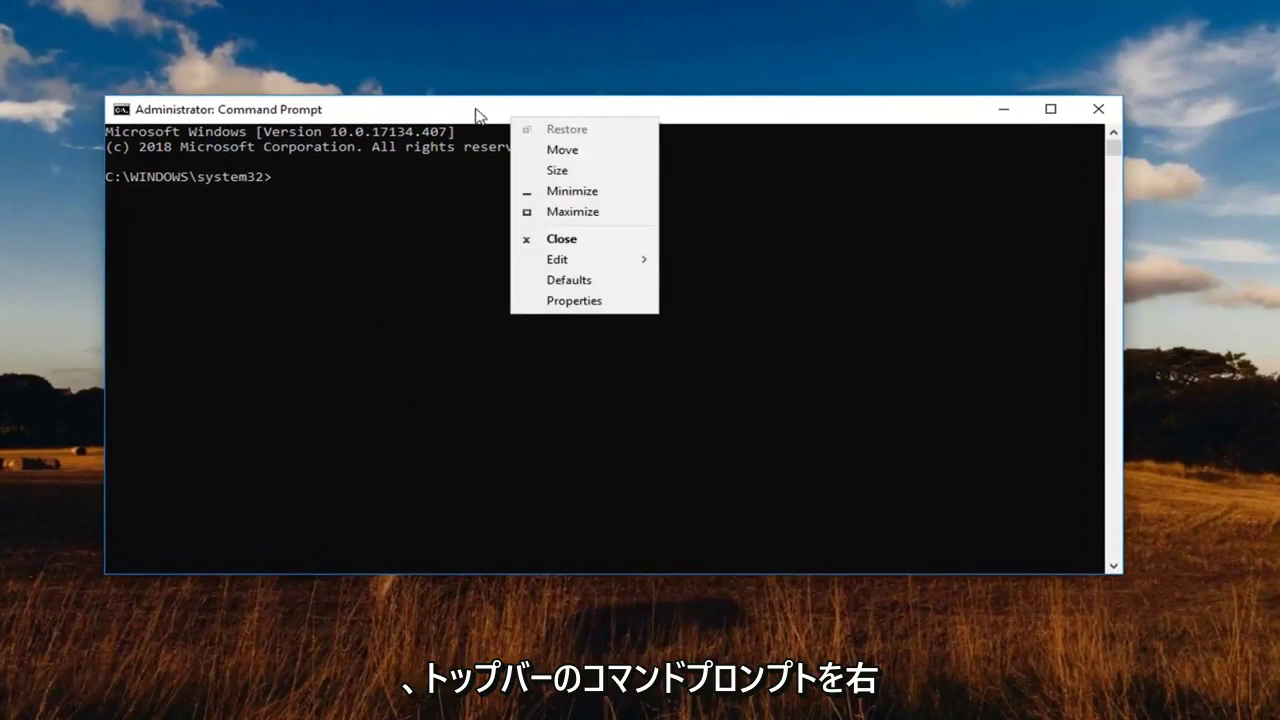
pyautogui.click(560, 259)
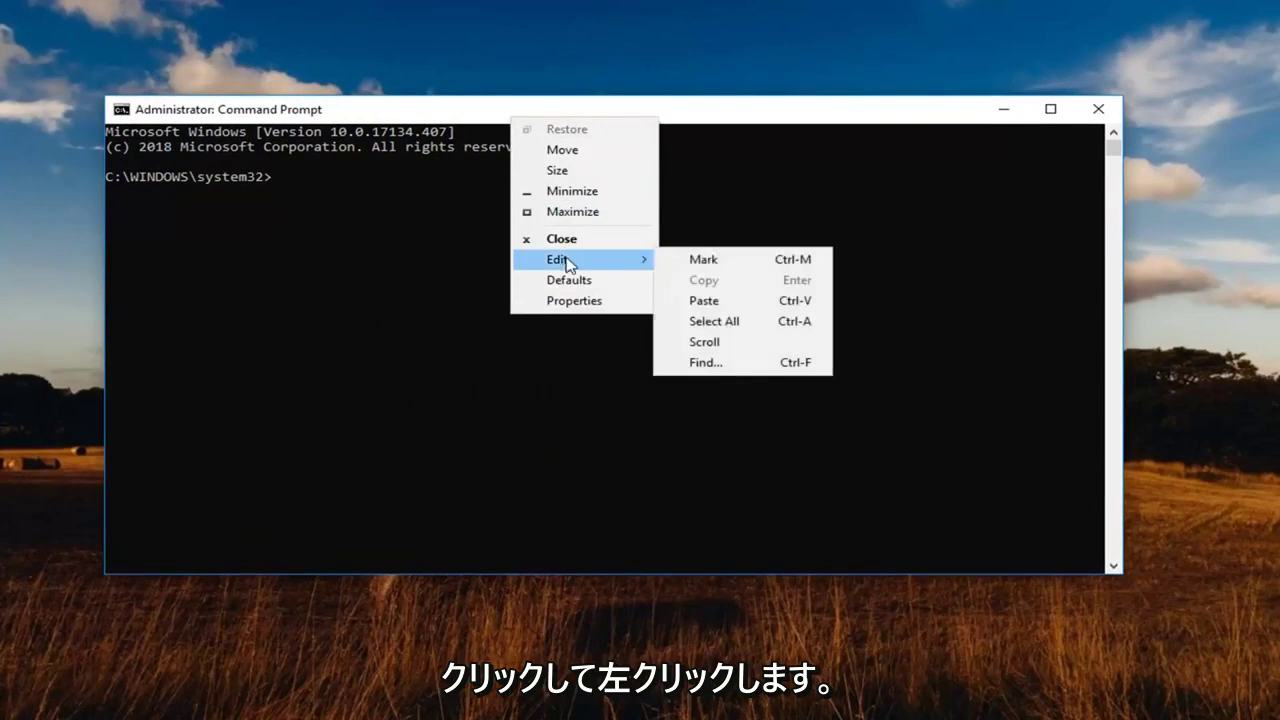
pyautogui.click(724, 302)
pyautogui.press('Return')
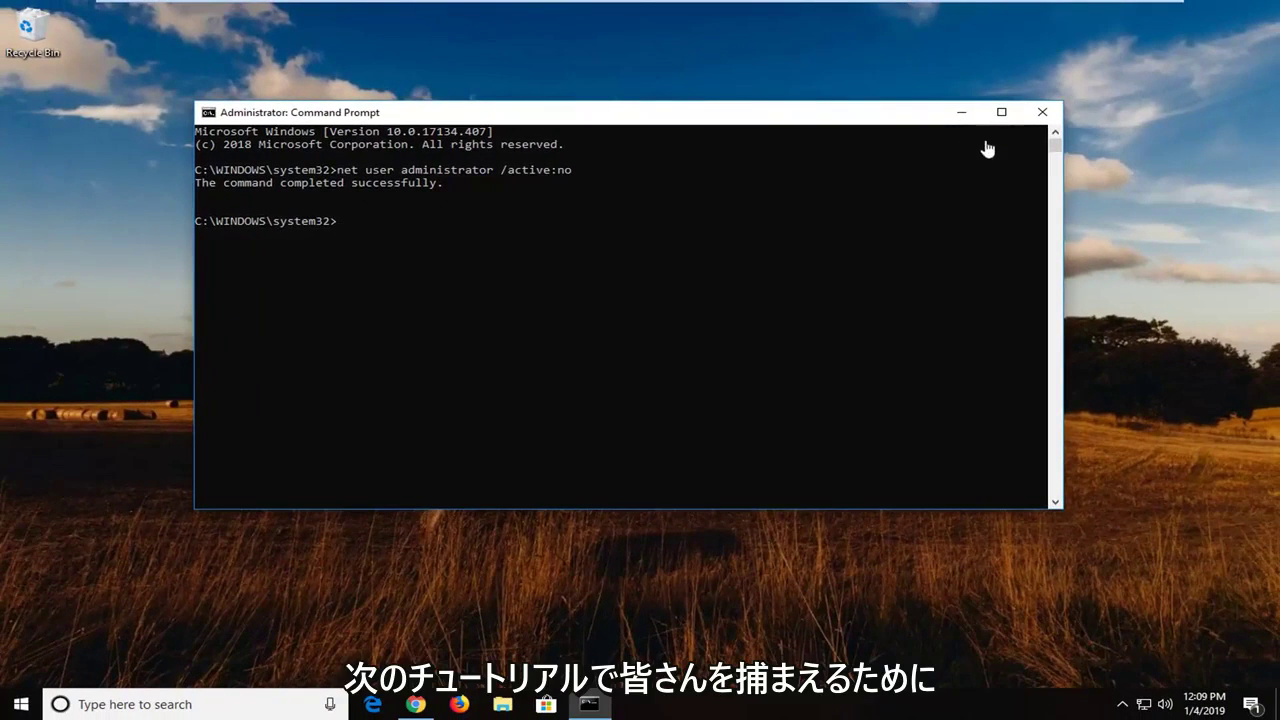
pyautogui.click(1043, 113)
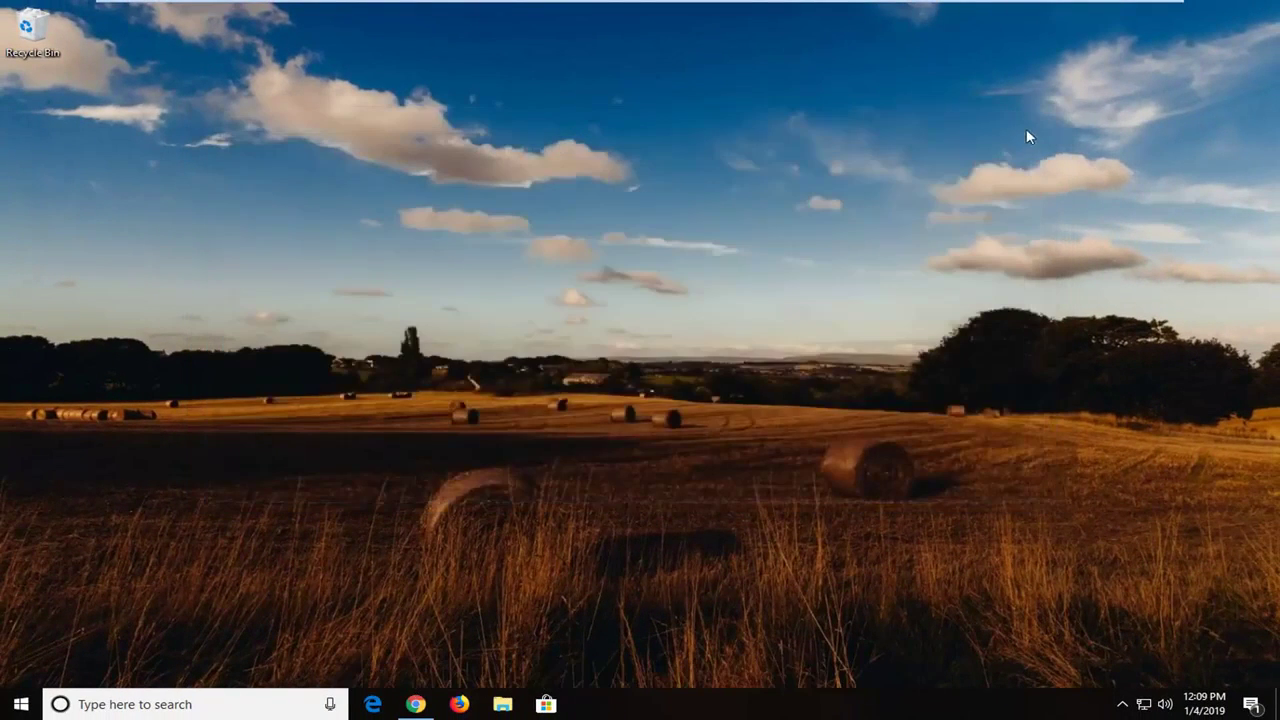